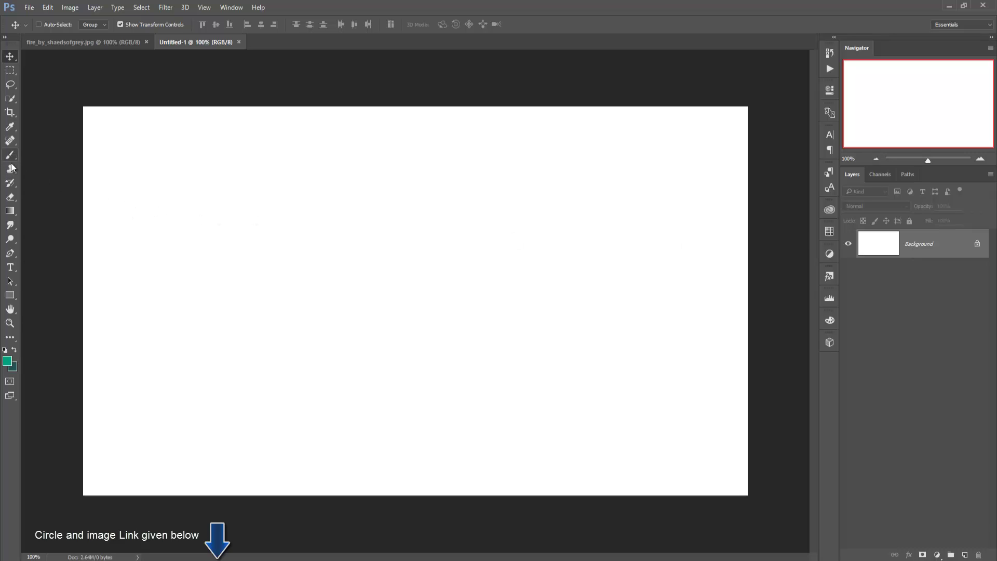
Add the text 'PF' on the canvas with the Horizontal Type Tool.
left_click(11, 255)
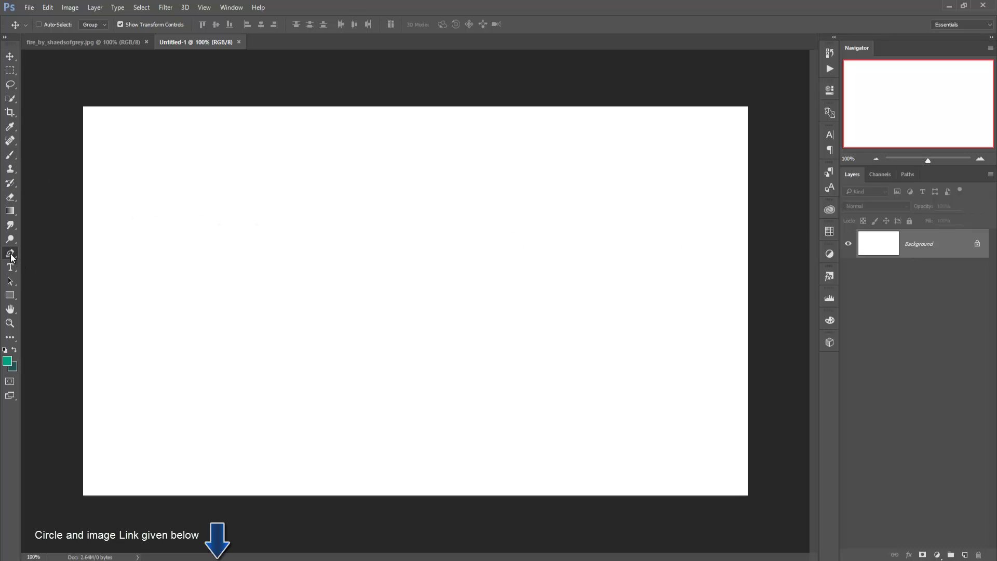
left_click(10, 268)
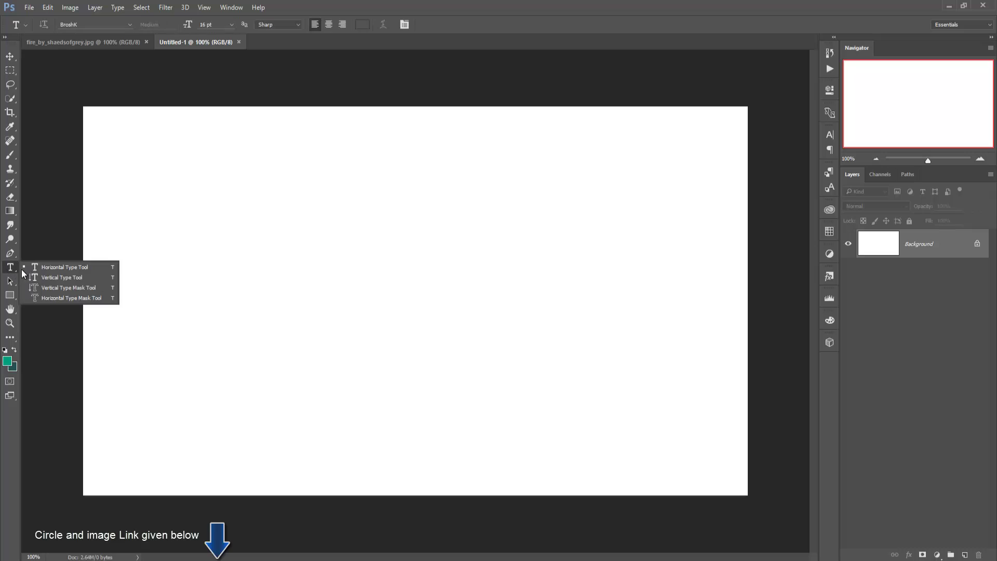
left_click(47, 270)
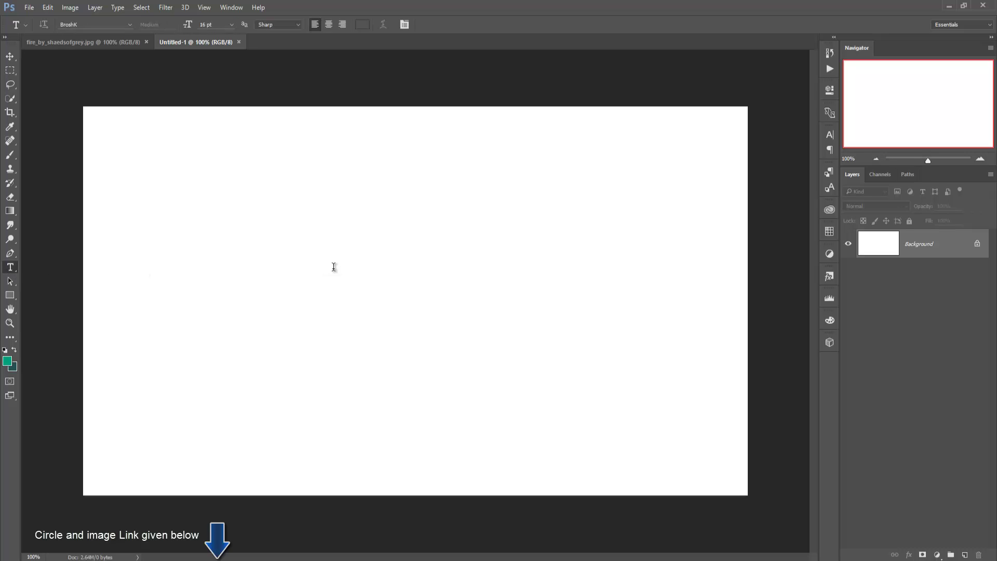
left_click(334, 267)
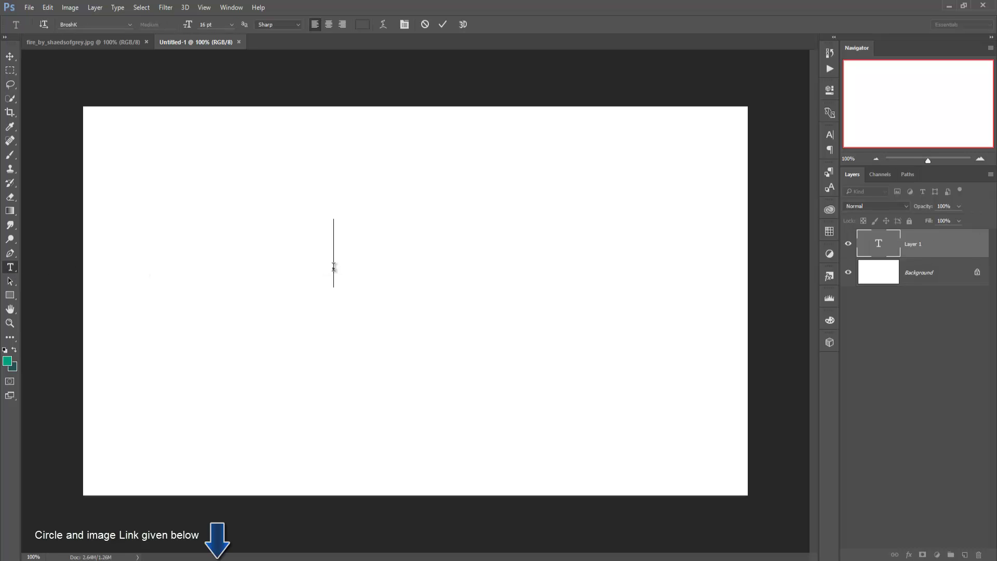
type("PF")
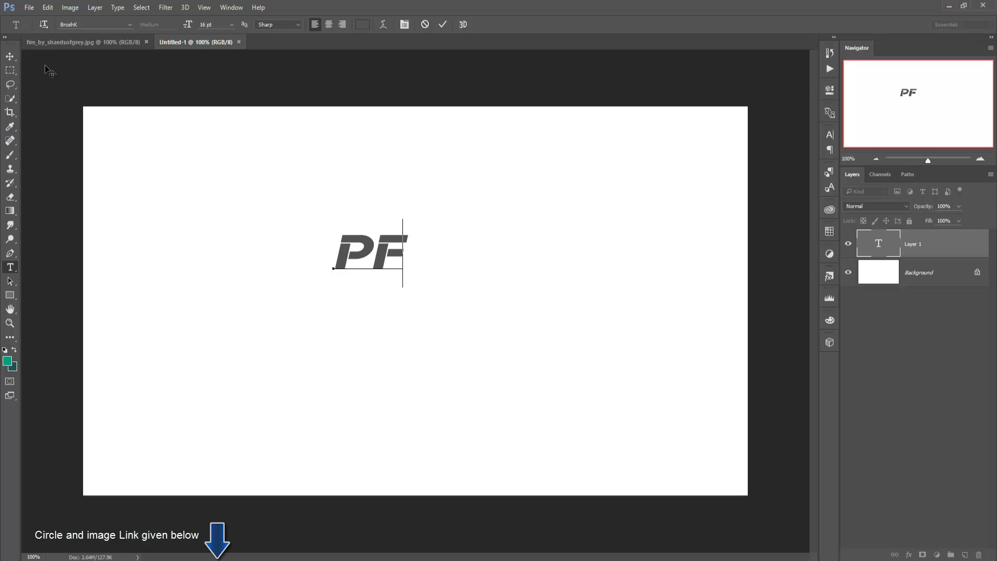
Enlarge the PF text several times over and centre it on the canvas.
left_click(10, 56)
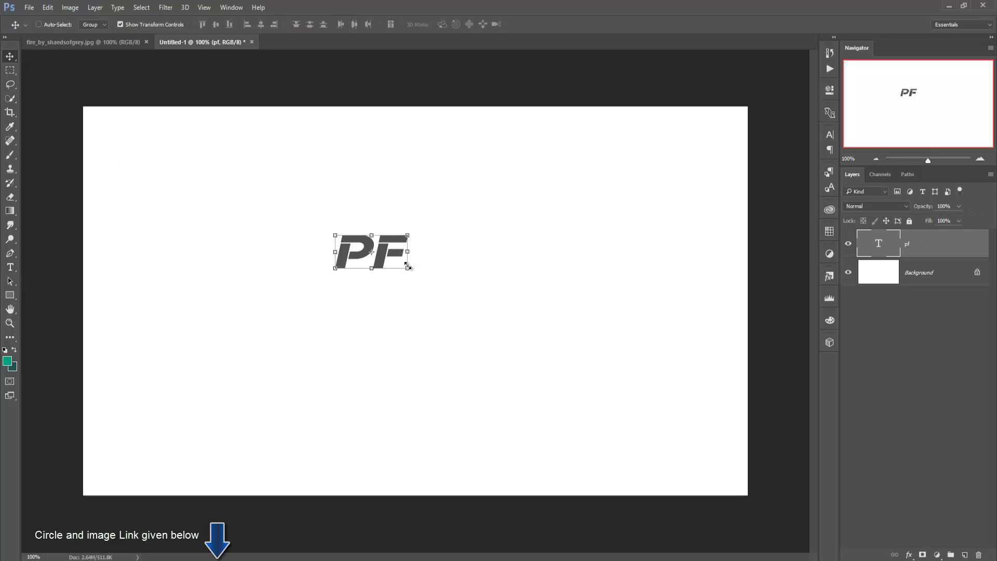
mouse_move(408, 267)
left_mouse_down()
mouse_move(414, 298)
mouse_move(547, 396)
left_mouse_up()
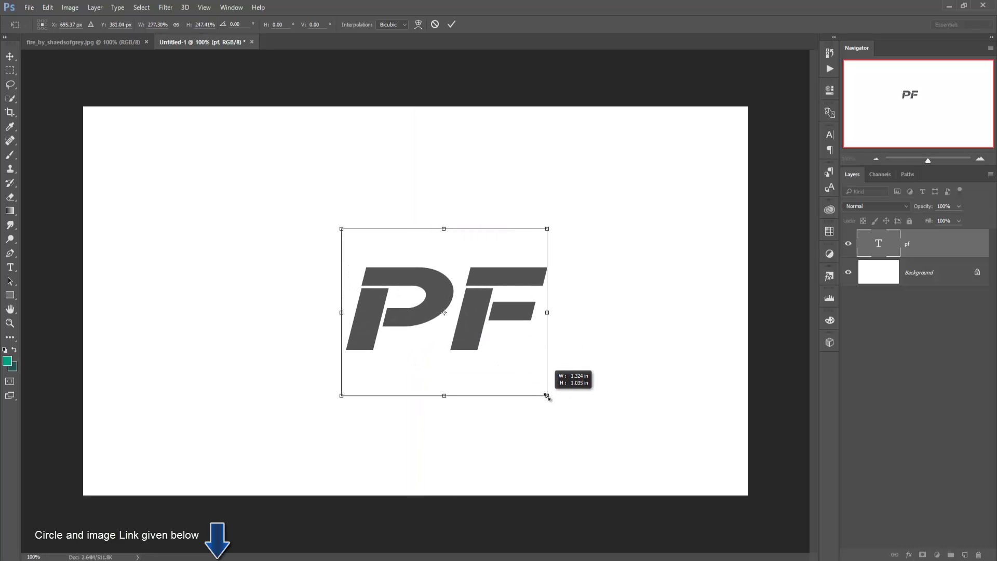
left_click_drag(461, 312, 422, 286)
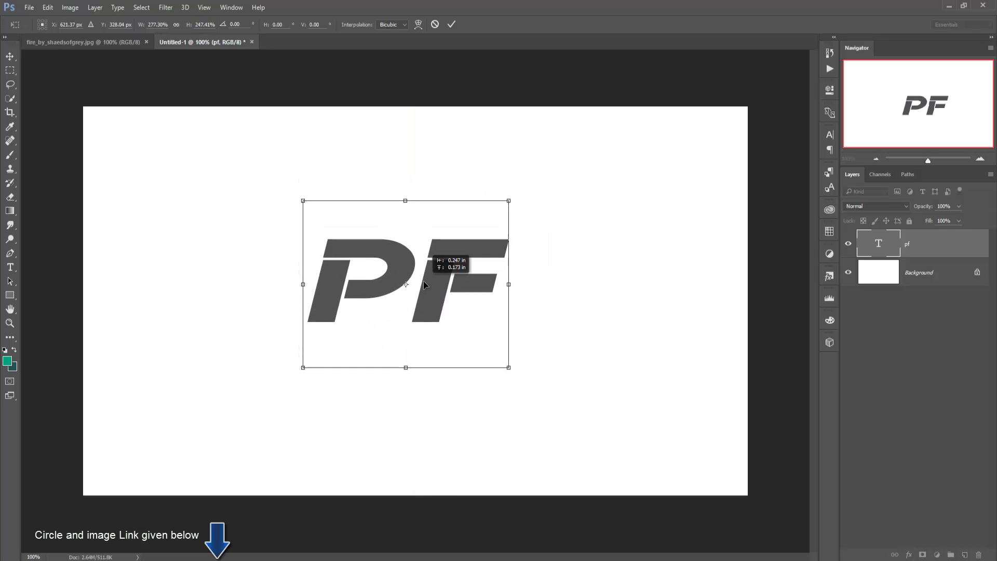
left_click_drag(508, 203, 549, 168)
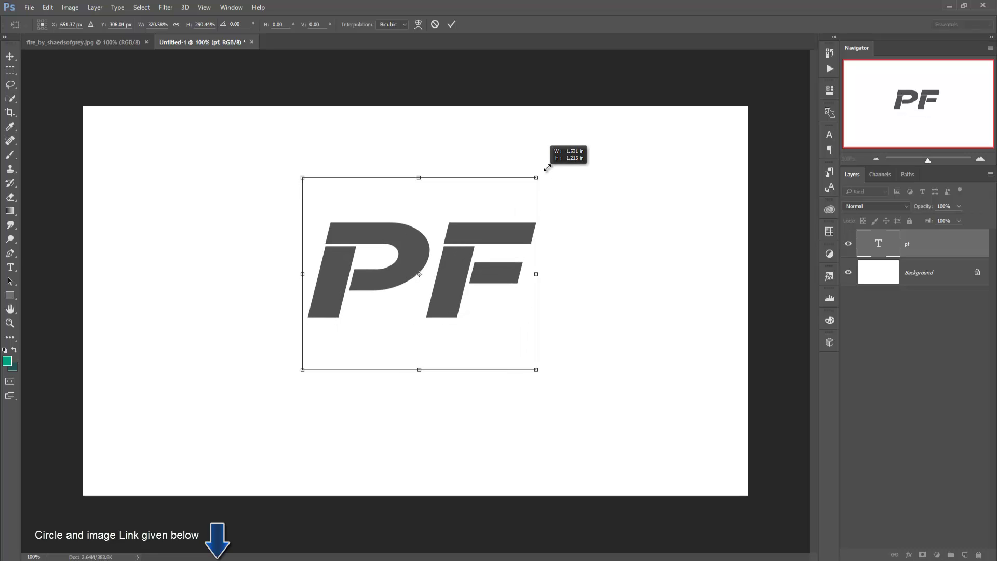
left_click_drag(470, 279, 460, 311)
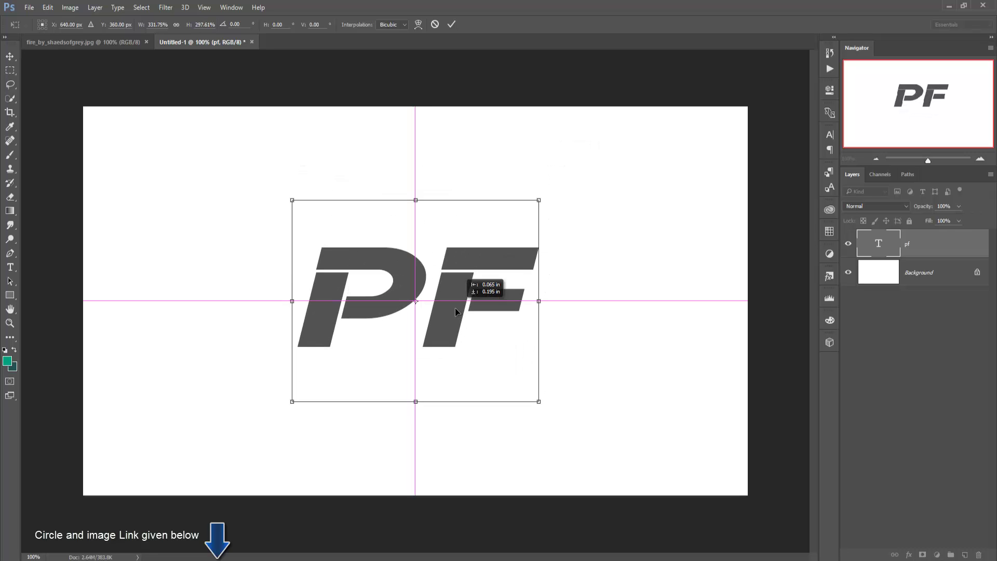
left_click(452, 24)
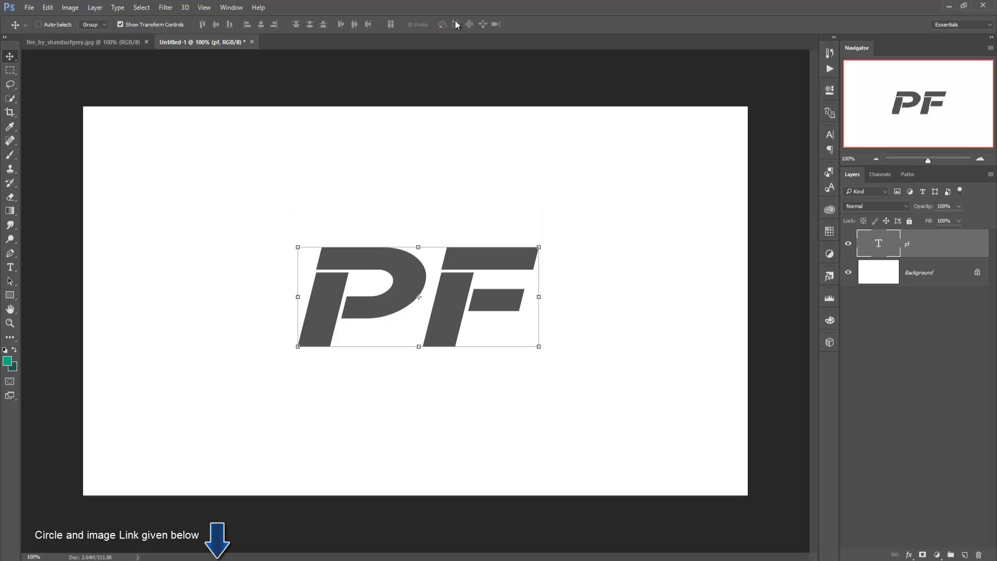
left_click(10, 267)
Give the PF letters 243% horizontal scale, 199% vertical scale and -20 tracking.
left_click(490, 283)
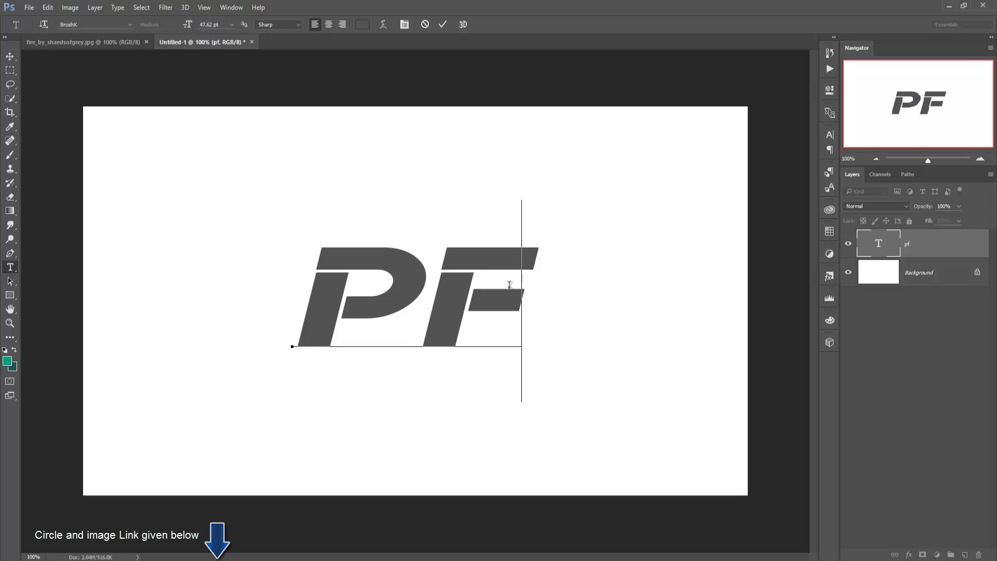
left_click_drag(517, 285, 301, 291)
left_click(829, 134)
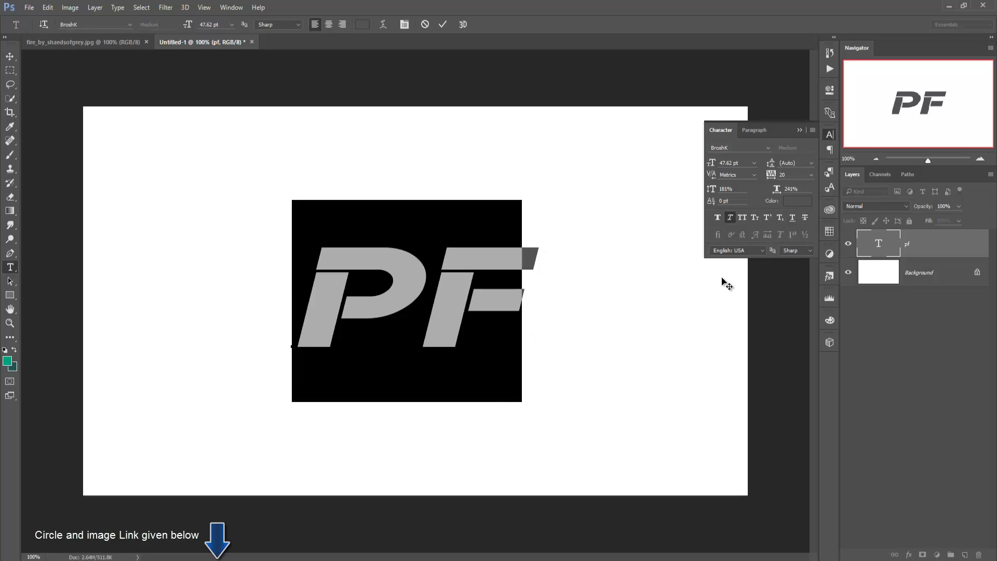
left_click_drag(779, 194, 777, 197)
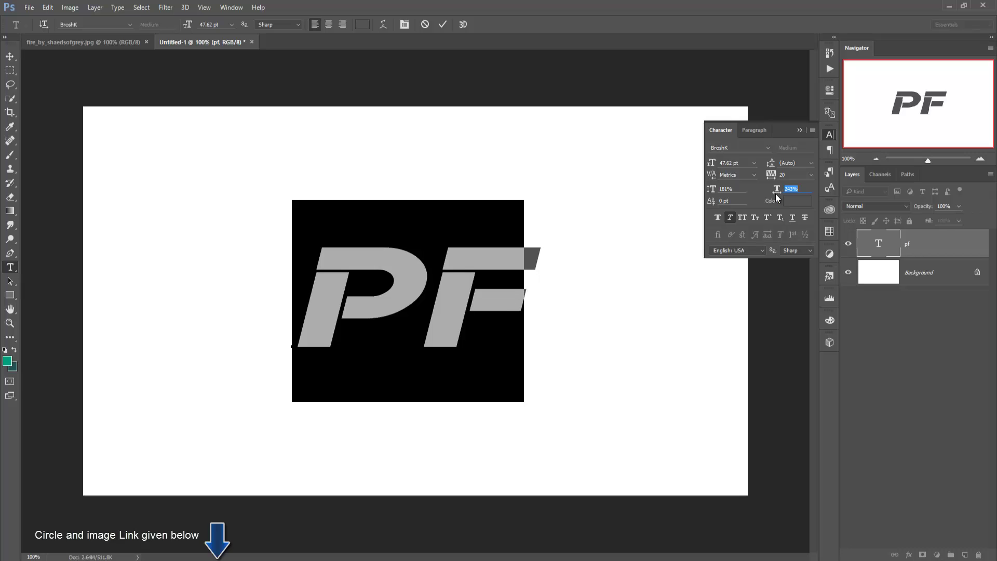
left_click_drag(716, 189, 723, 185)
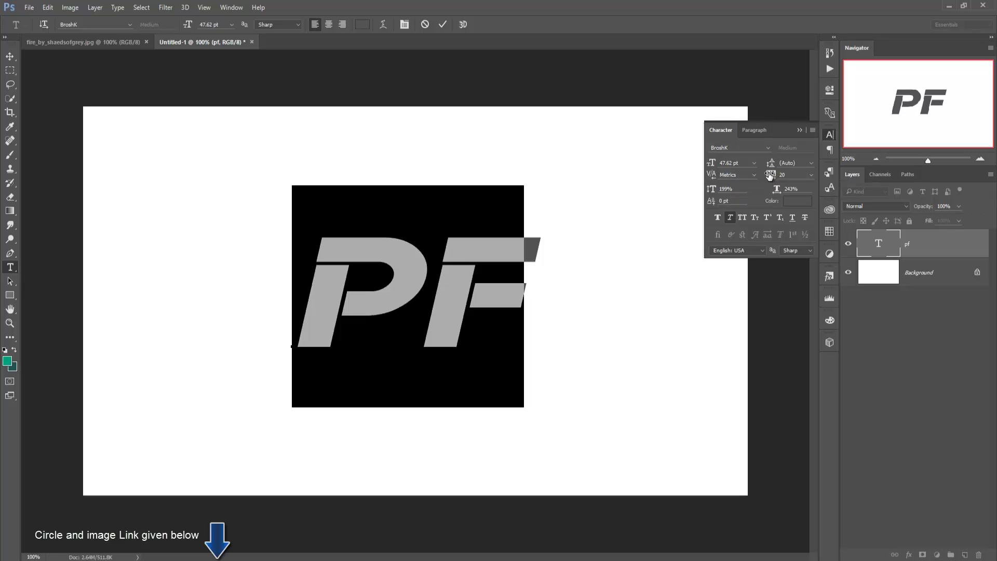
left_click_drag(769, 176, 769, 176)
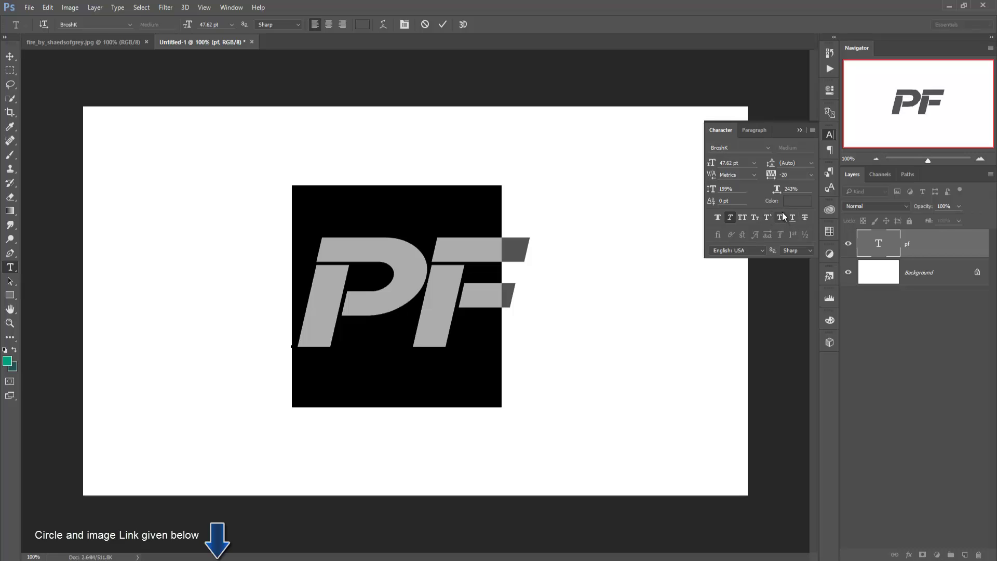
left_click(800, 130)
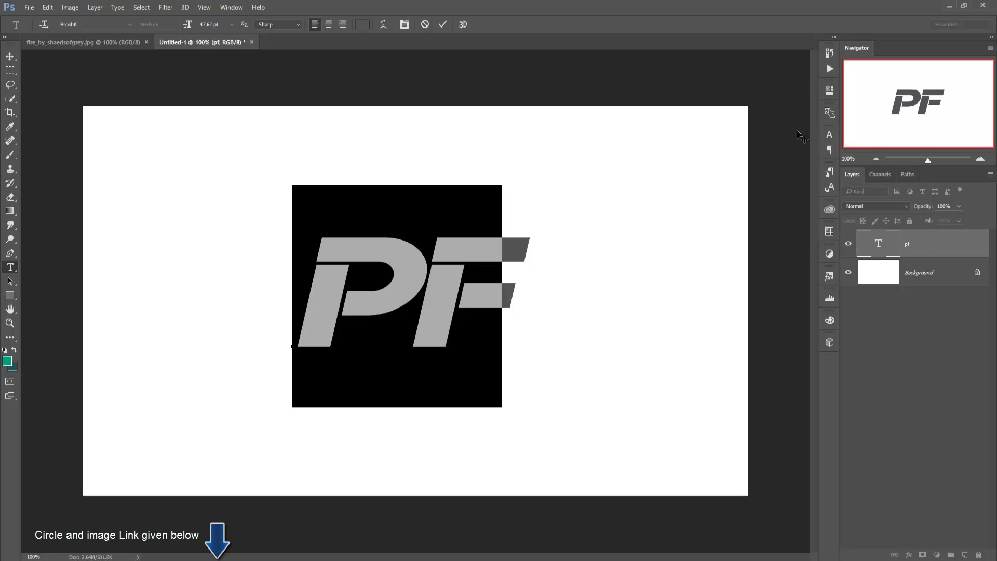
left_click(442, 24)
left_click(9, 57)
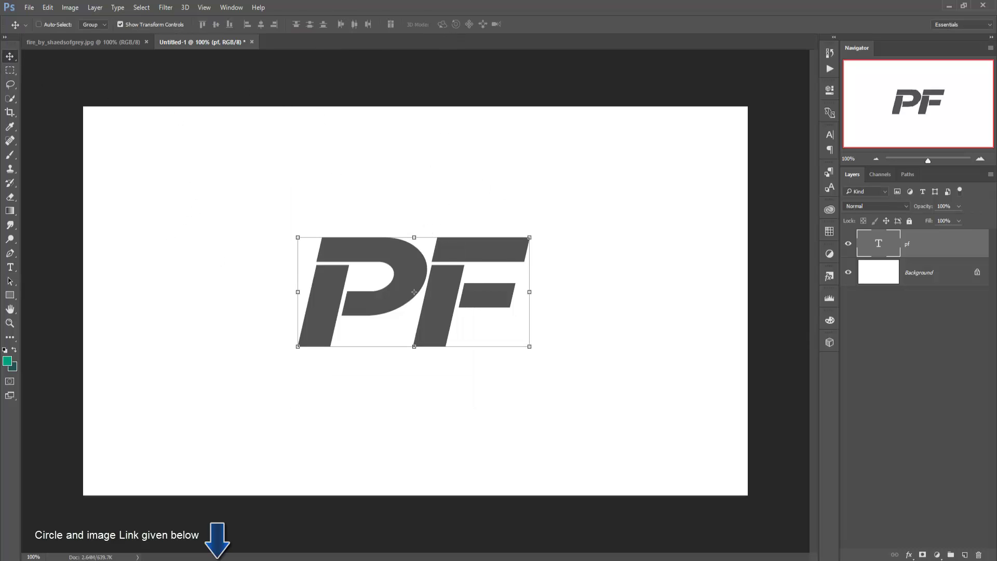
Add an empty layer above the text and choose the 2104 px rune circle brush.
left_click(965, 555)
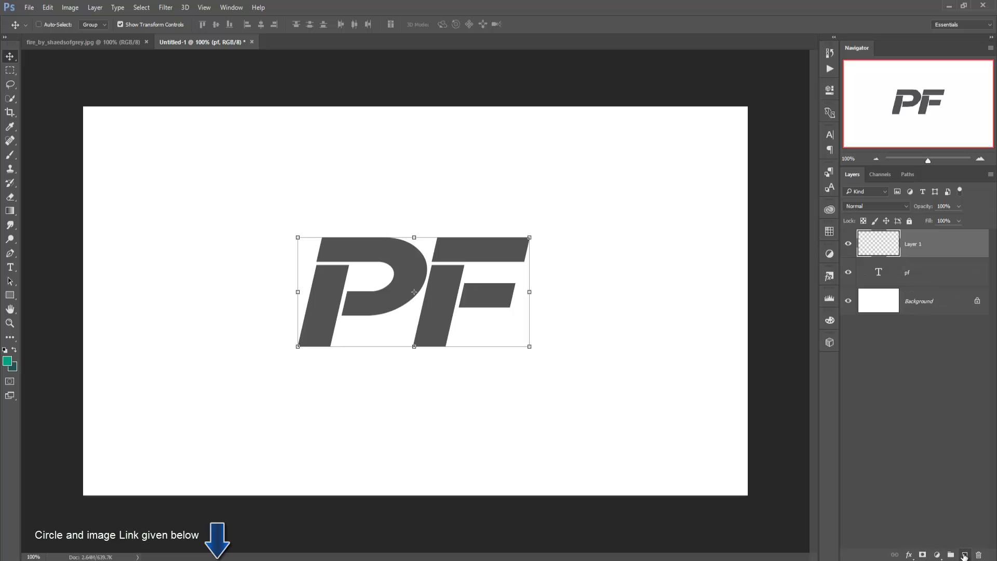
left_click(12, 156)
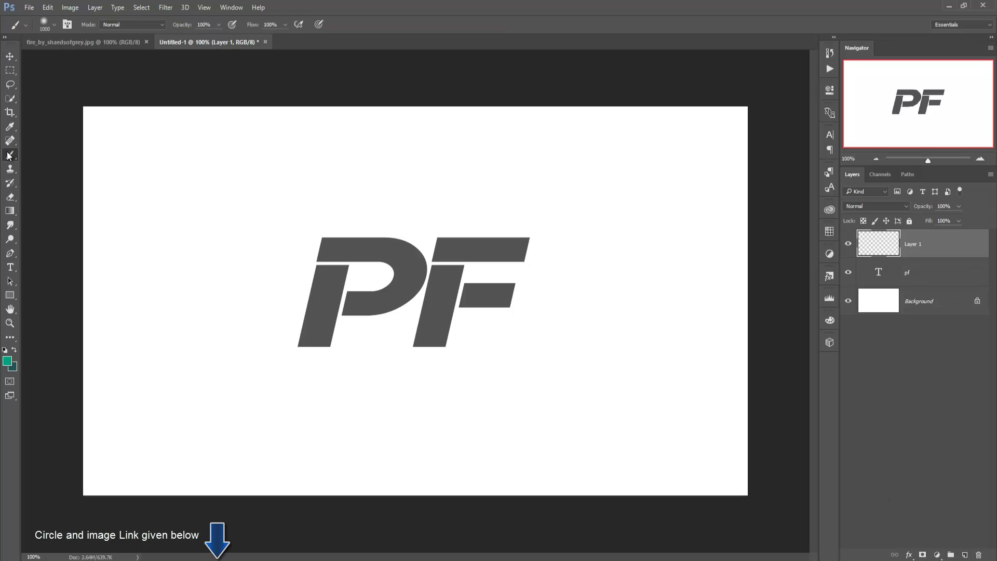
right_click(424, 220)
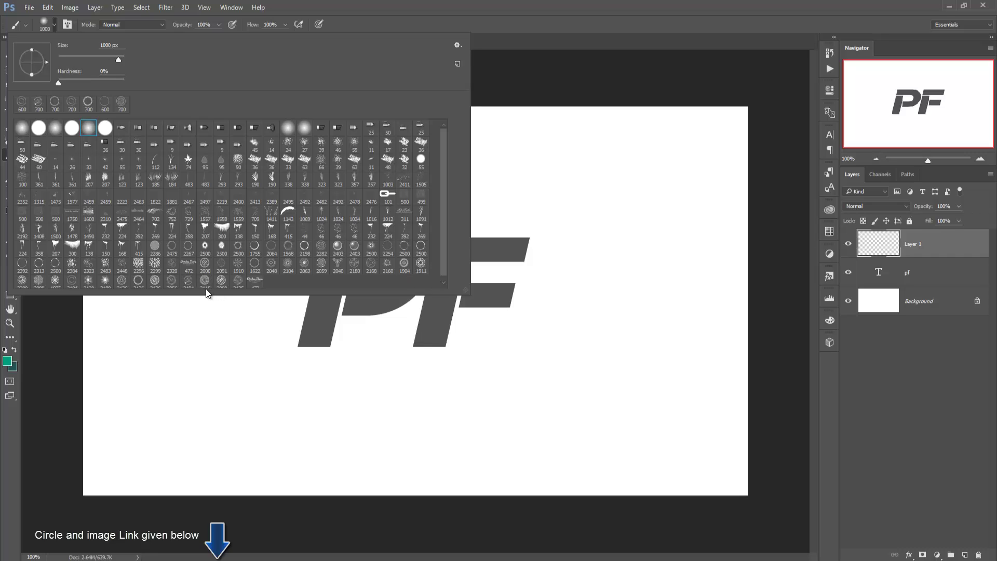
left_click(71, 282)
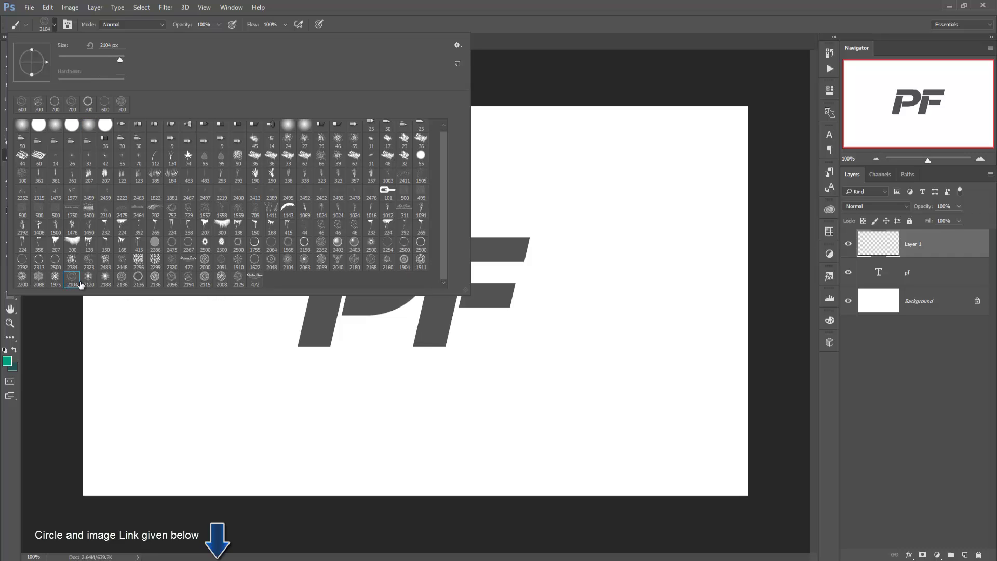
left_click(541, 5)
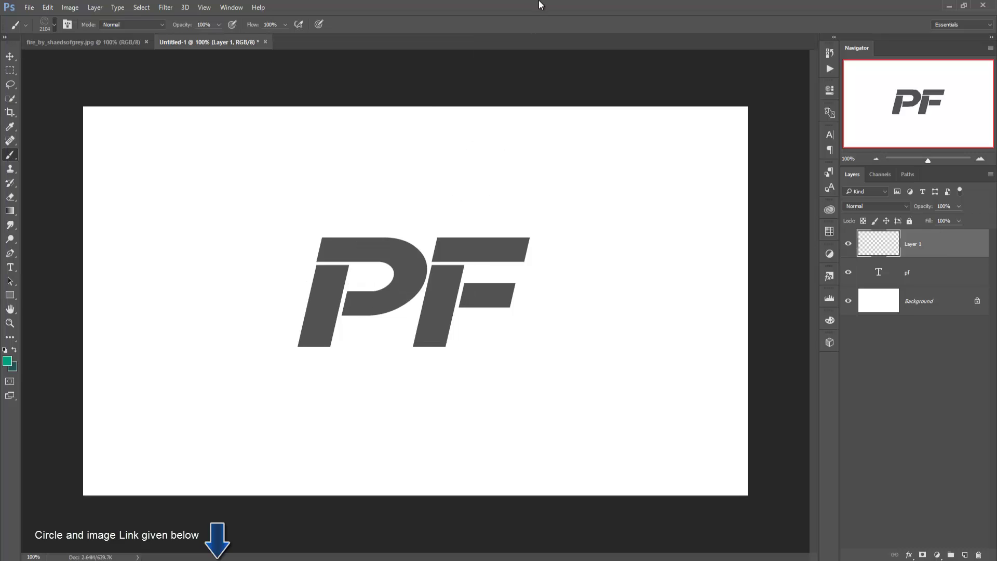
Sample the PF lettering's dark grey as foreground colour and make the brush slightly smaller.
left_click(8, 364)
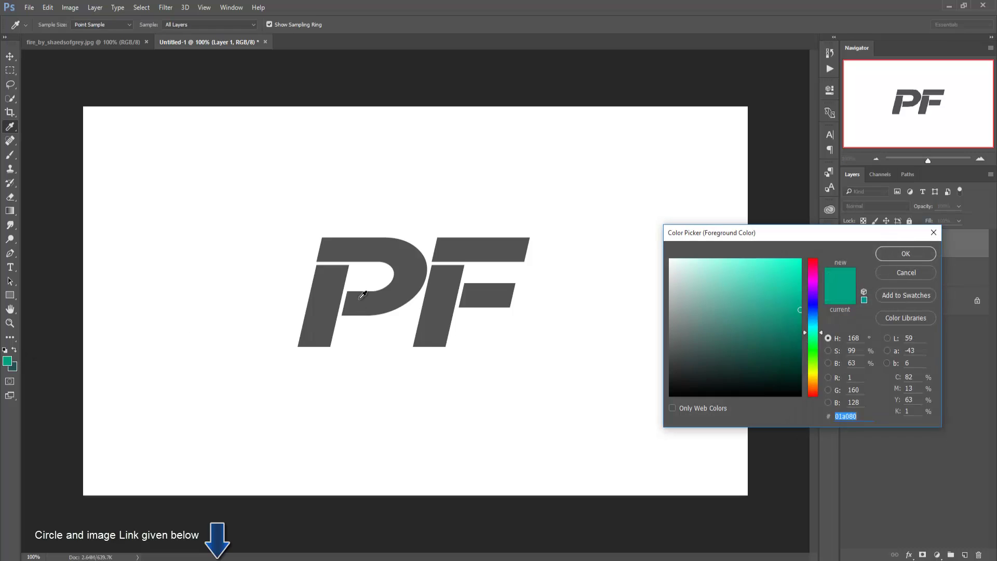
left_click(332, 318)
left_click(906, 255)
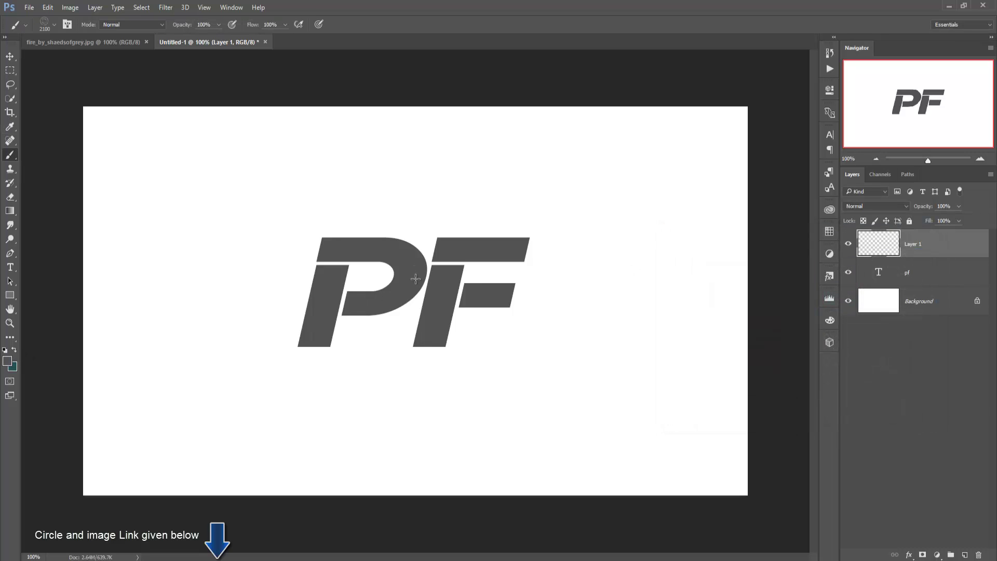
key("bracketleft")
Stamp the dark rune circle three times around the PF monogram.
left_click(412, 300)
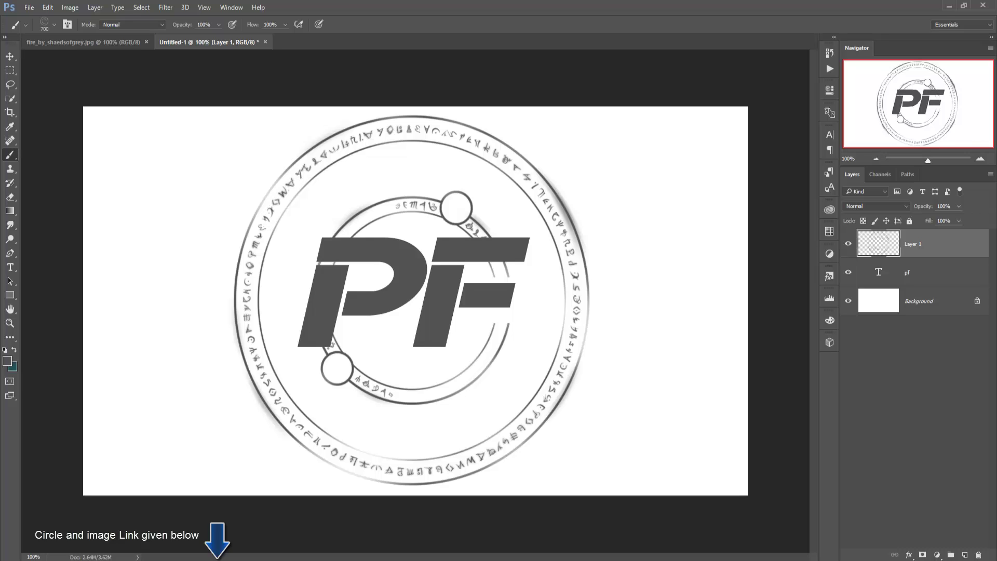
left_click(410, 301)
left_click(415, 302)
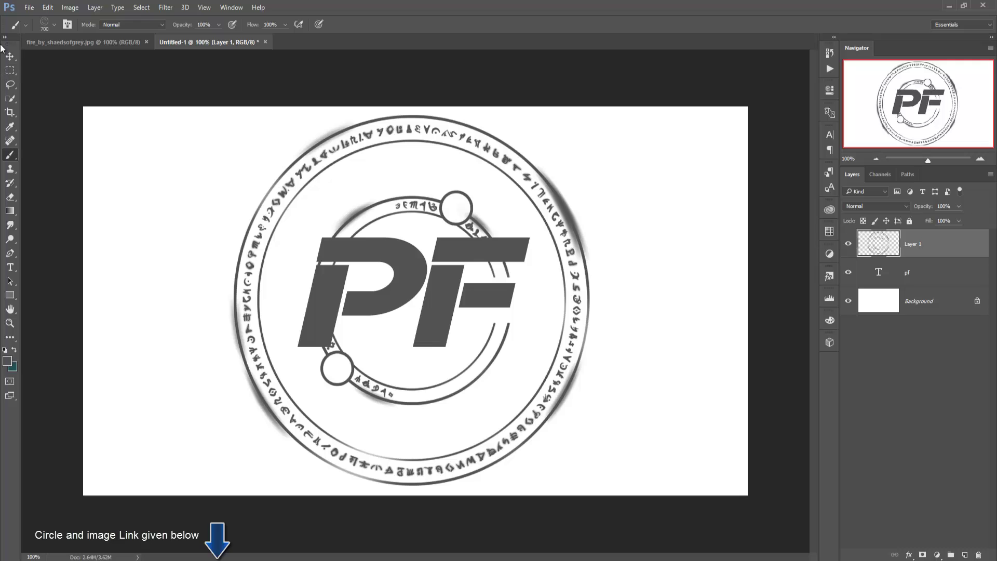
Rotate the rune circle about 2.4° clockwise and nudge the PF text slightly lower.
left_click(10, 57)
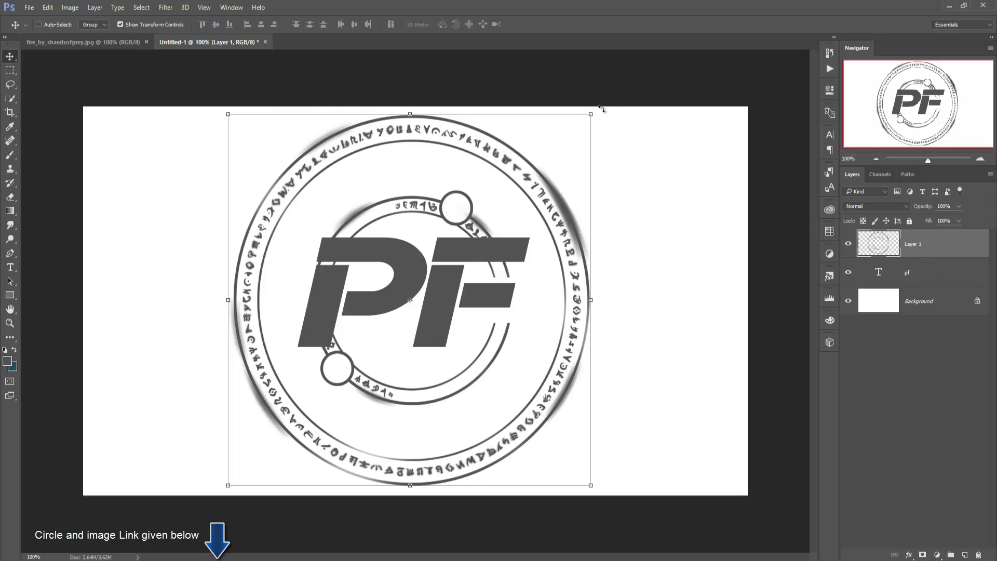
left_click_drag(600, 108, 616, 108)
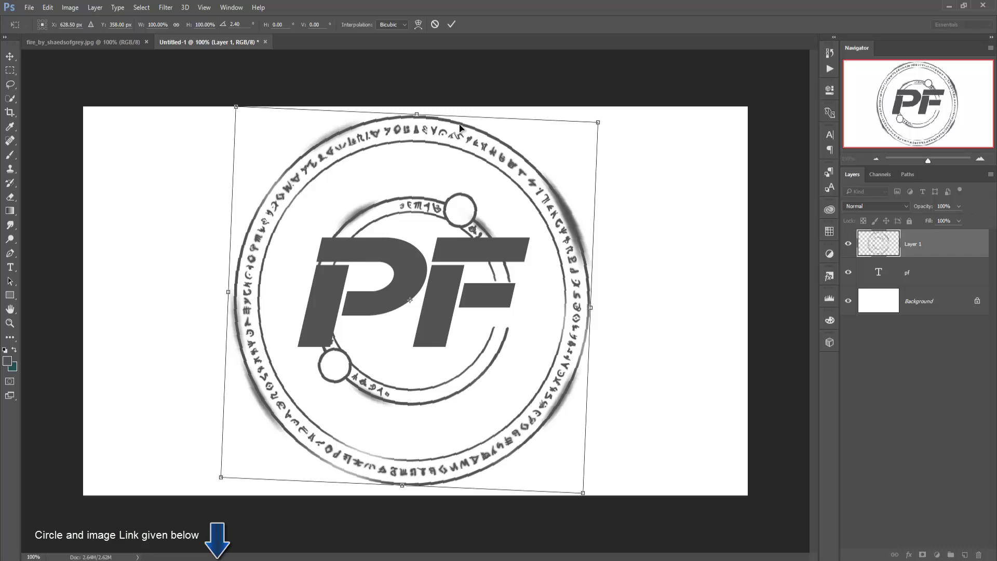
left_click(450, 26)
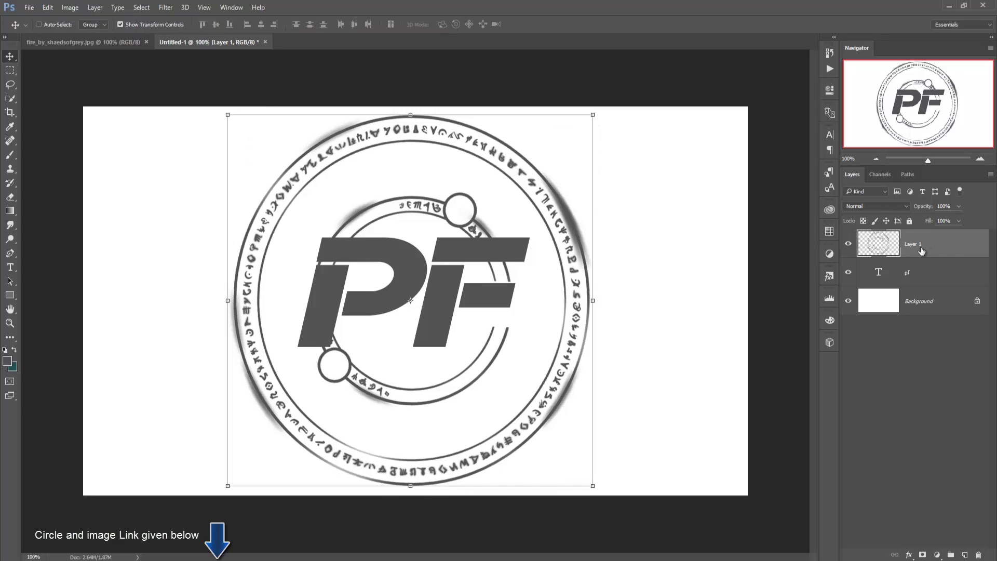
left_click(885, 278)
left_click_drag(463, 266, 465, 270)
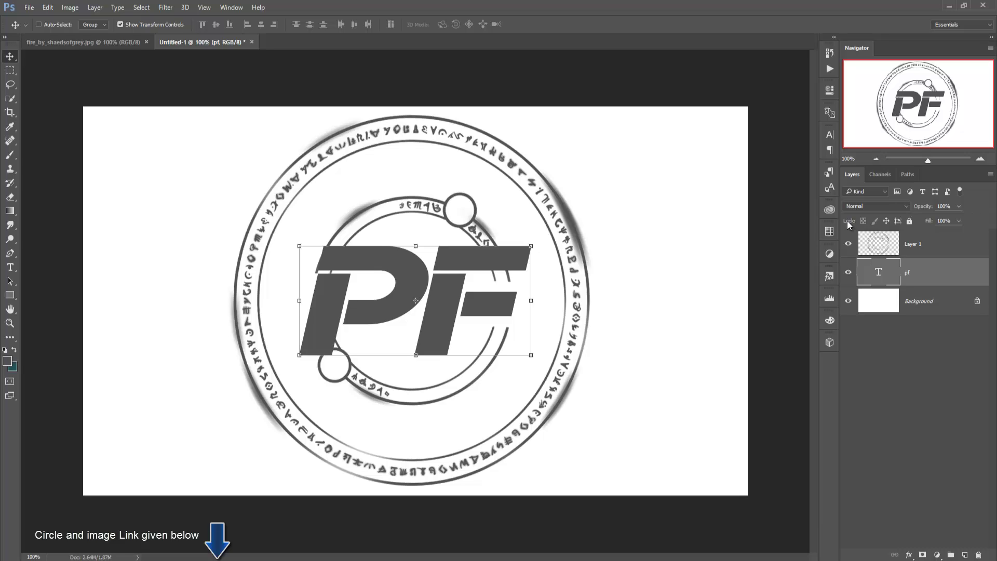
Enlarge the PF text to about 118% and nudge it into place inside the circle.
key("ctrl+t")
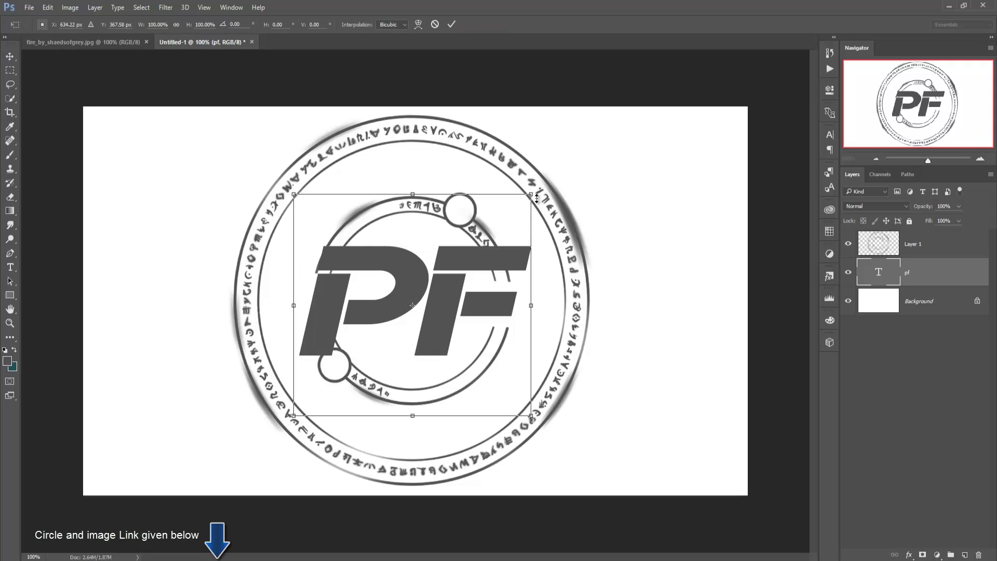
left_click_drag(531, 195, 563, 186)
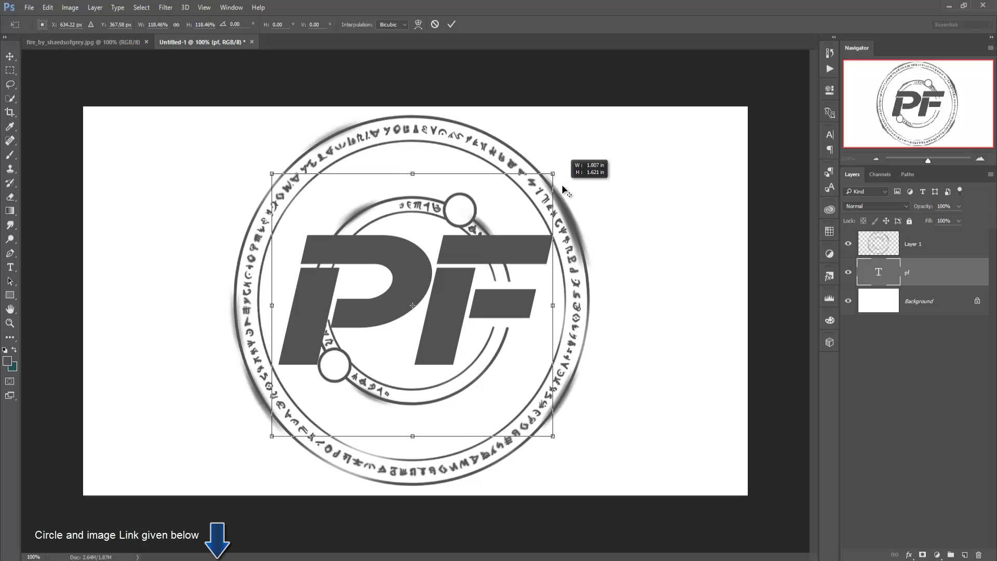
key("Left")
key("Left")
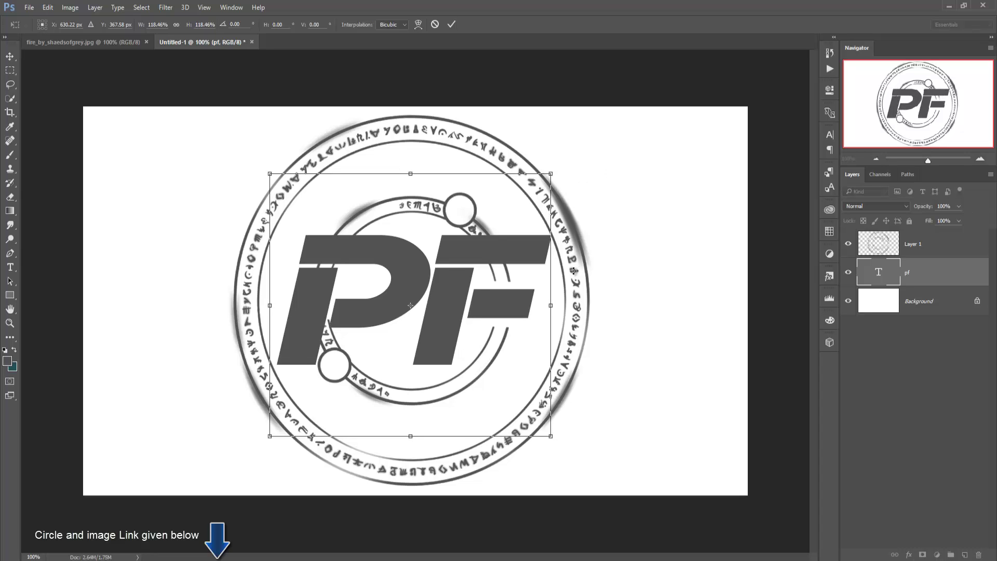
key("Left")
key("Left")
key("Left")
key("Left")
key("Left")
key("Left")
key("Left")
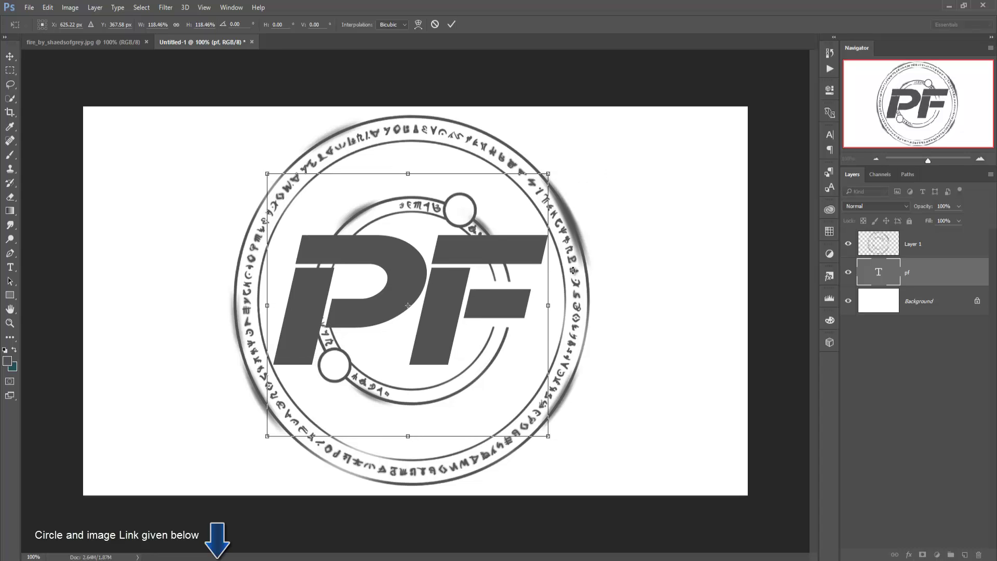
key("Right")
key("Right")
key("Down")
key("Down")
key("Down")
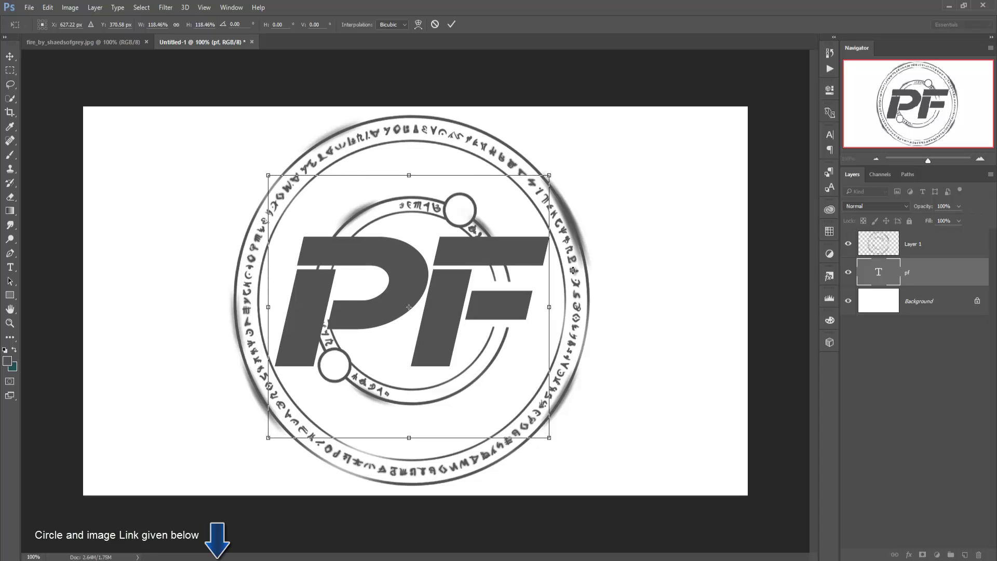
key("Down")
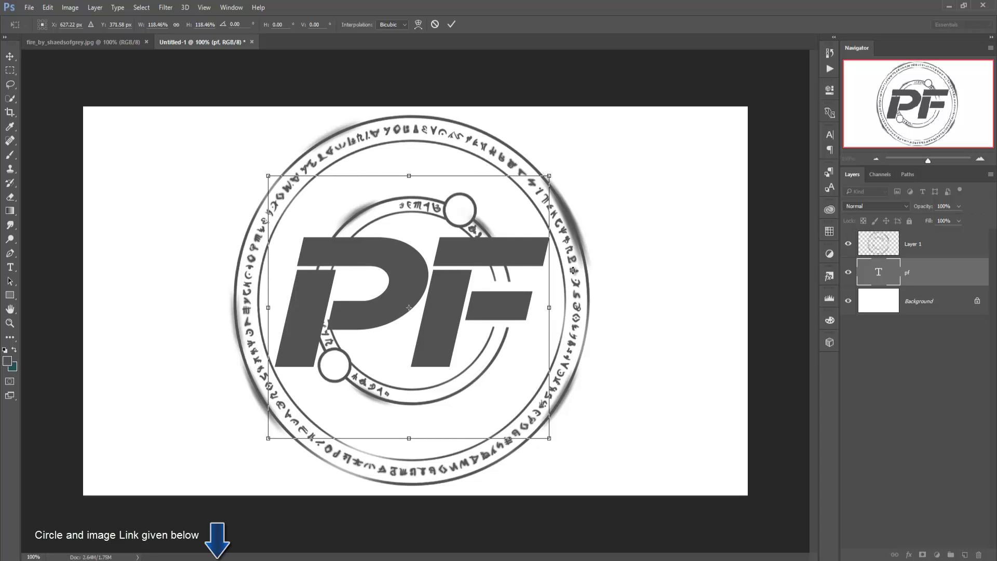
left_click(452, 25)
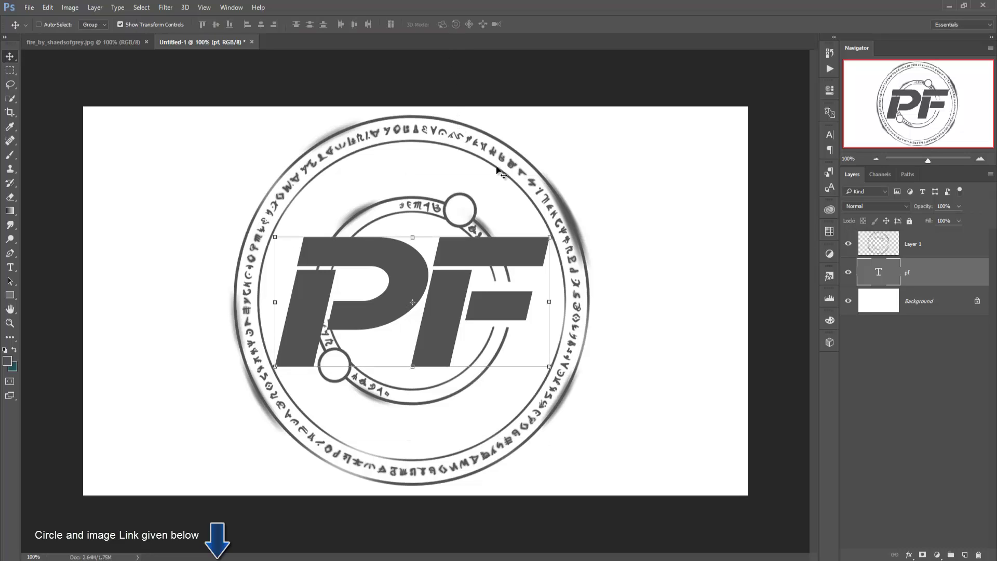
Float the fire_by_shaedsofgrey.jpg photo in its own window.
left_click(939, 248)
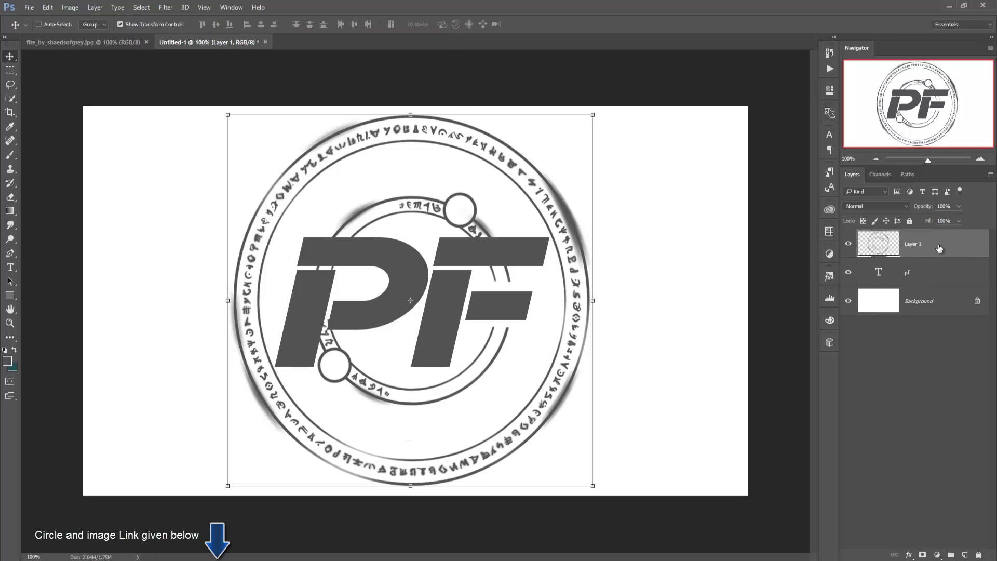
left_click(909, 278)
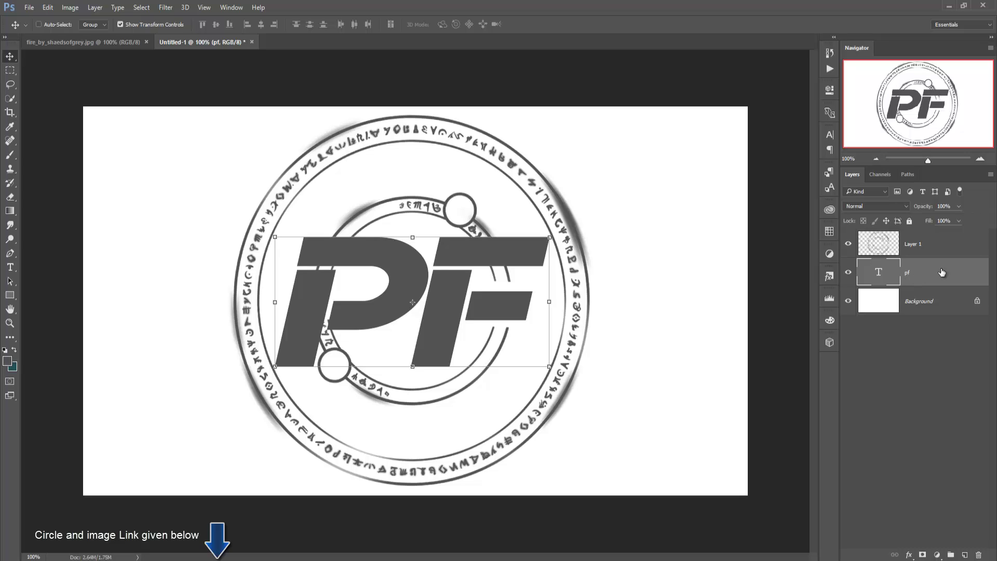
left_click(912, 248)
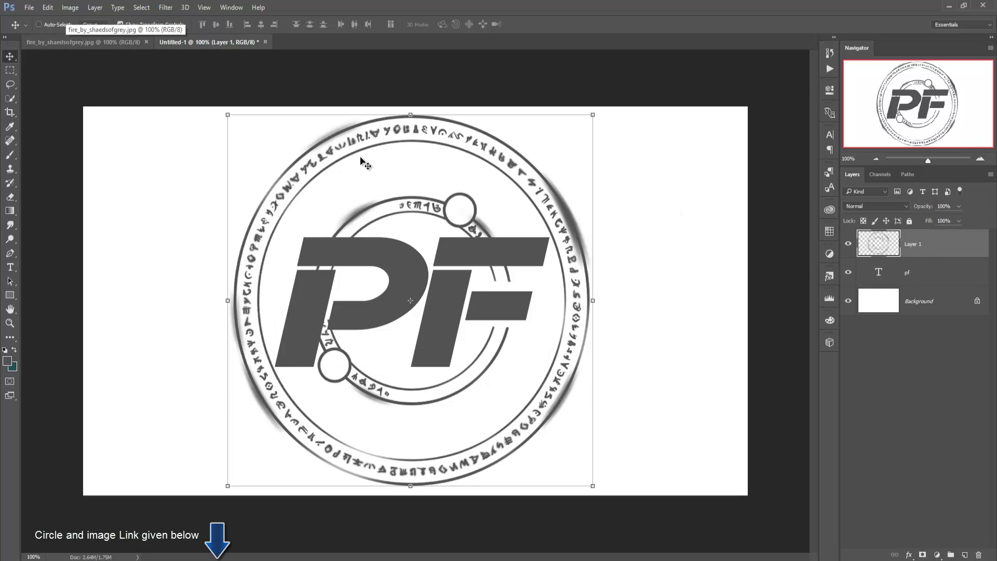
left_click(901, 283)
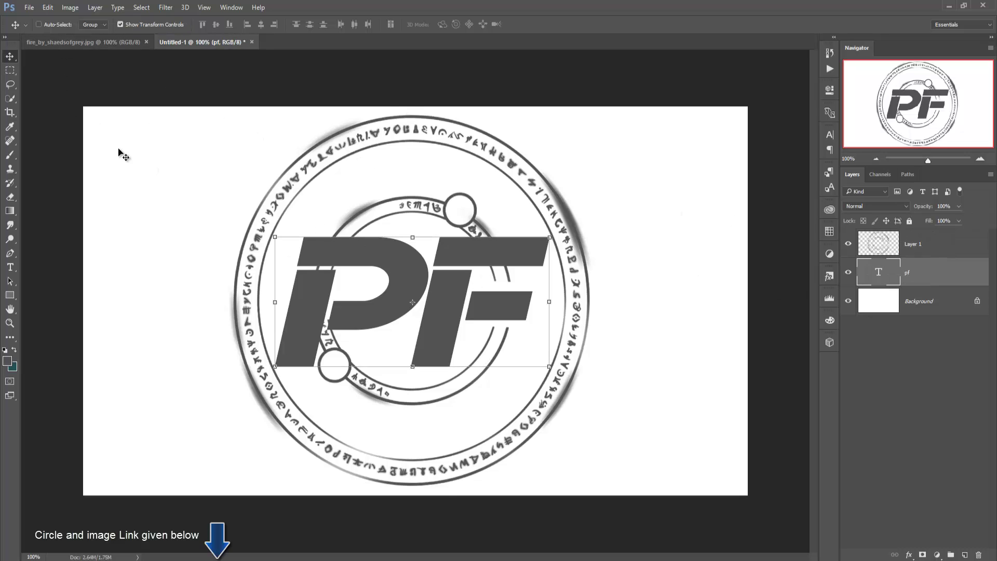
left_click_drag(61, 43, 636, 173)
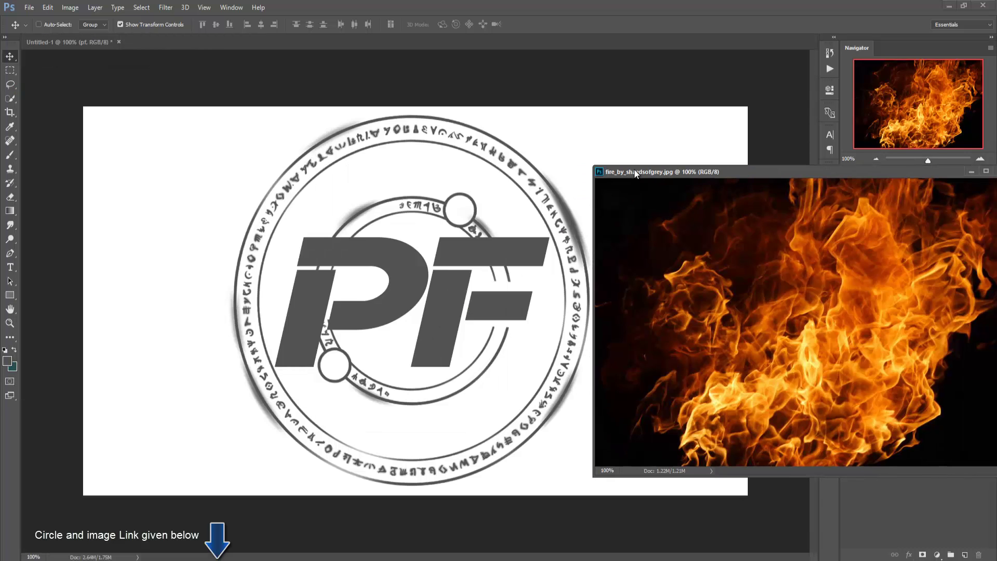
Drag the fire photo into the emblem document and restack it on top of the layers.
left_click_drag(764, 312, 395, 240)
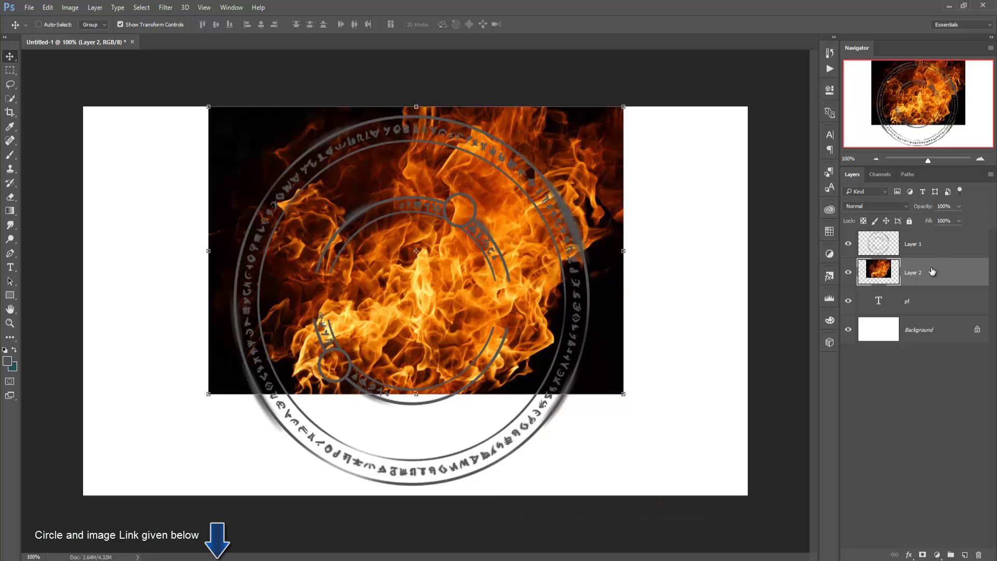
left_click(922, 300)
left_click_drag(923, 299, 924, 240)
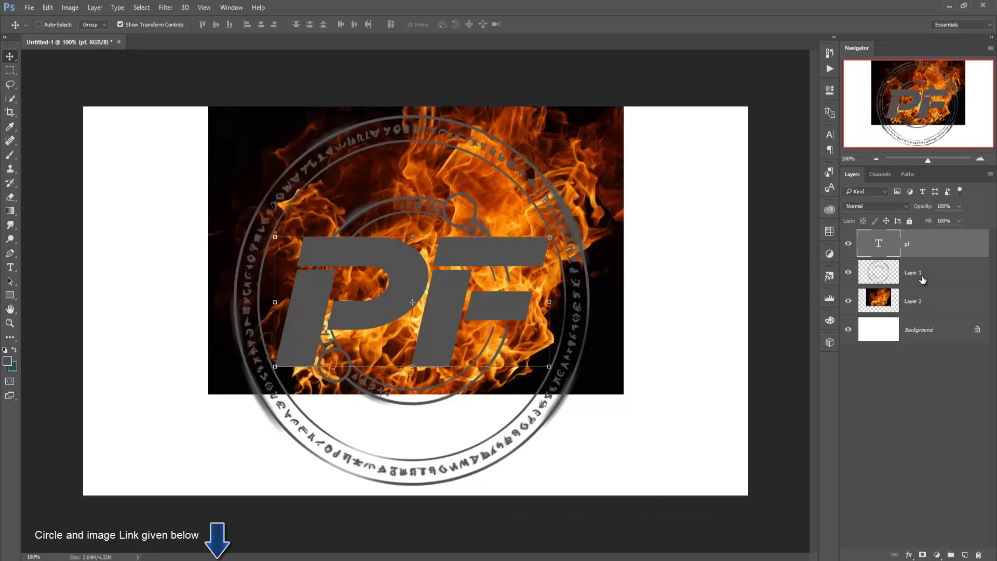
left_click(919, 277)
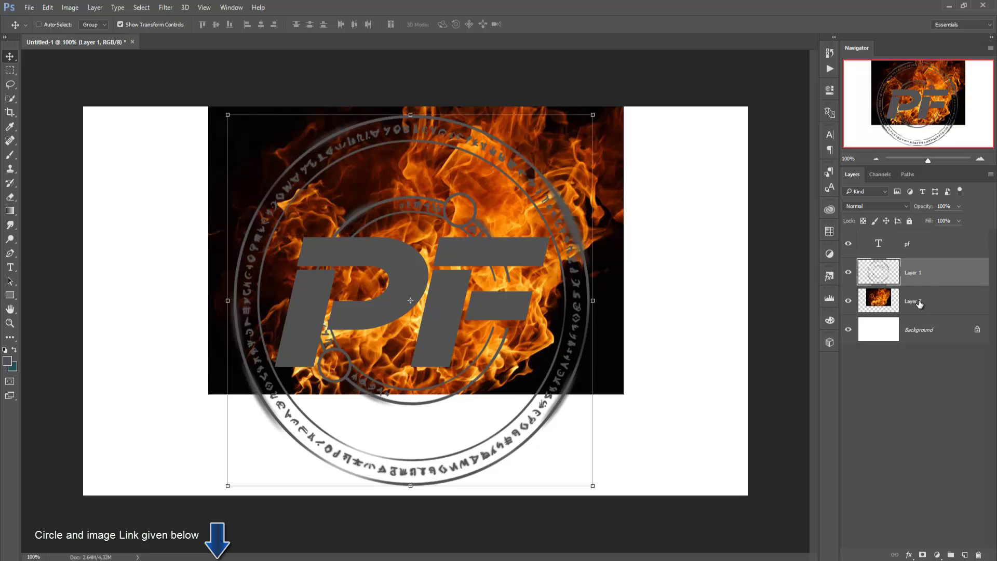
mouse_move(923, 307)
left_mouse_down()
mouse_move(929, 246)
mouse_move(930, 255)
left_mouse_up()
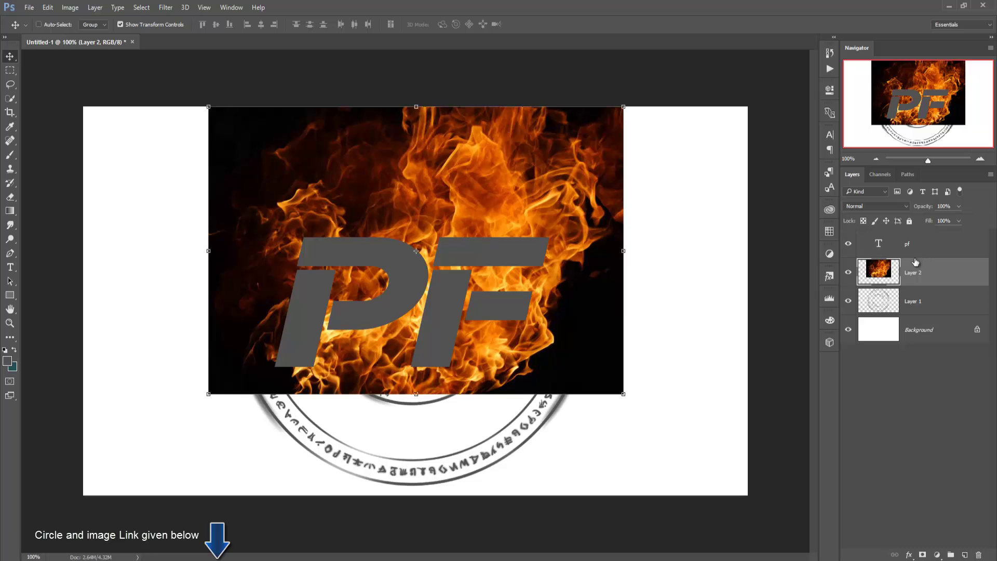
left_click_drag(899, 241, 899, 237)
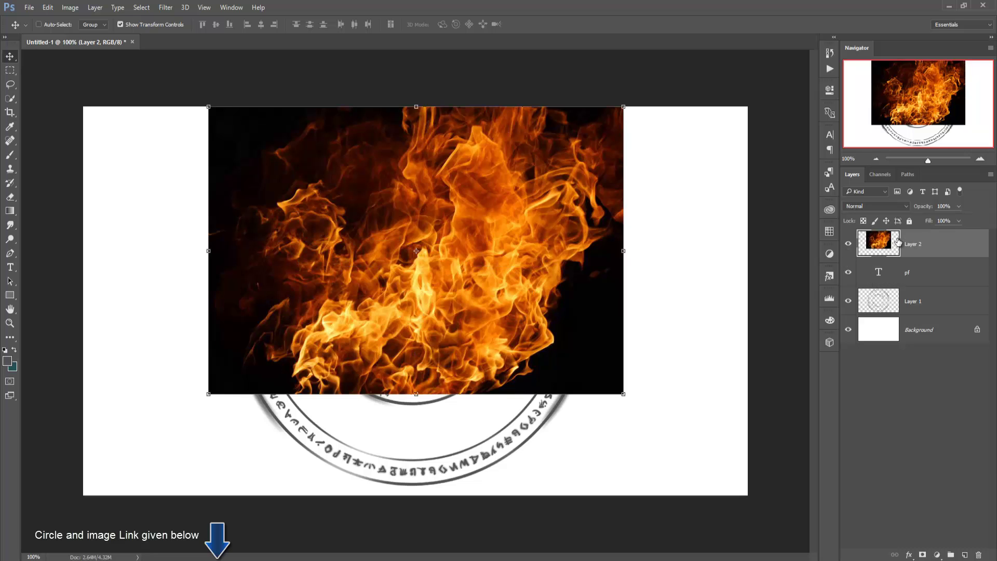
Scale the fire photo to 80%, centre it over PF, and clip it to the text.
left_click_drag(475, 196, 482, 257)
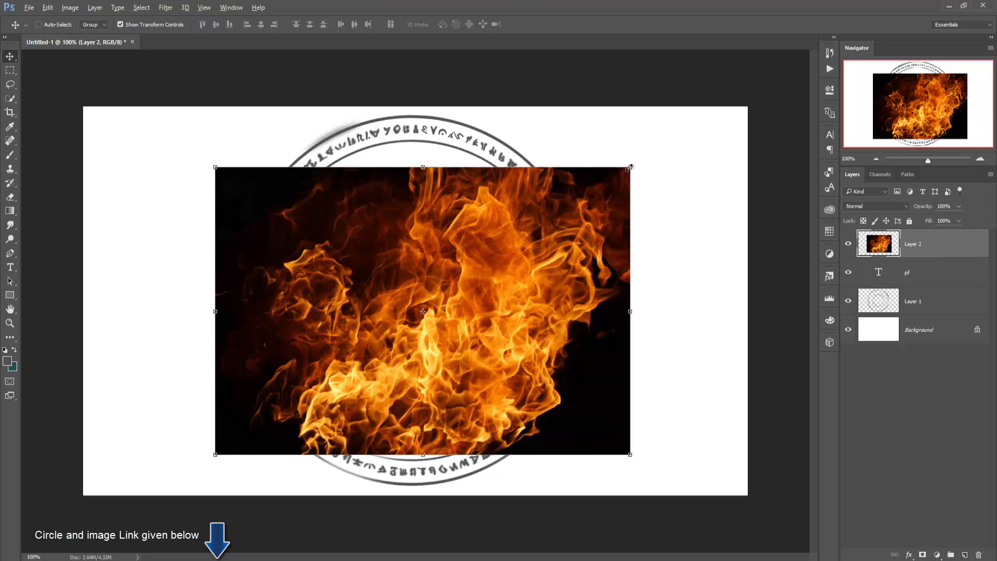
mouse_move(630, 167)
left_mouse_down()
mouse_move(552, 242)
mouse_move(612, 225)
left_mouse_up()
left_click_drag(506, 298, 508, 299)
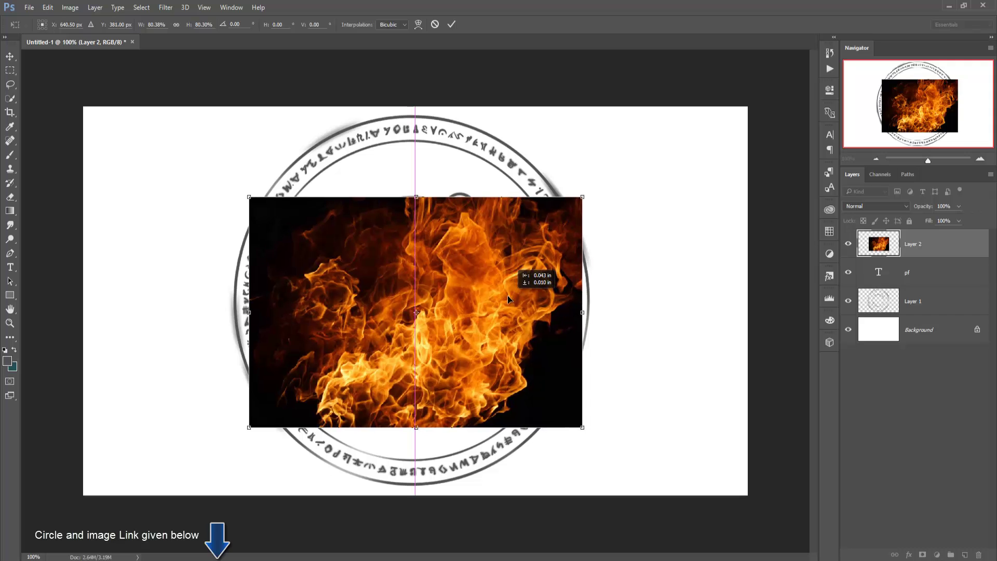
left_click(451, 24)
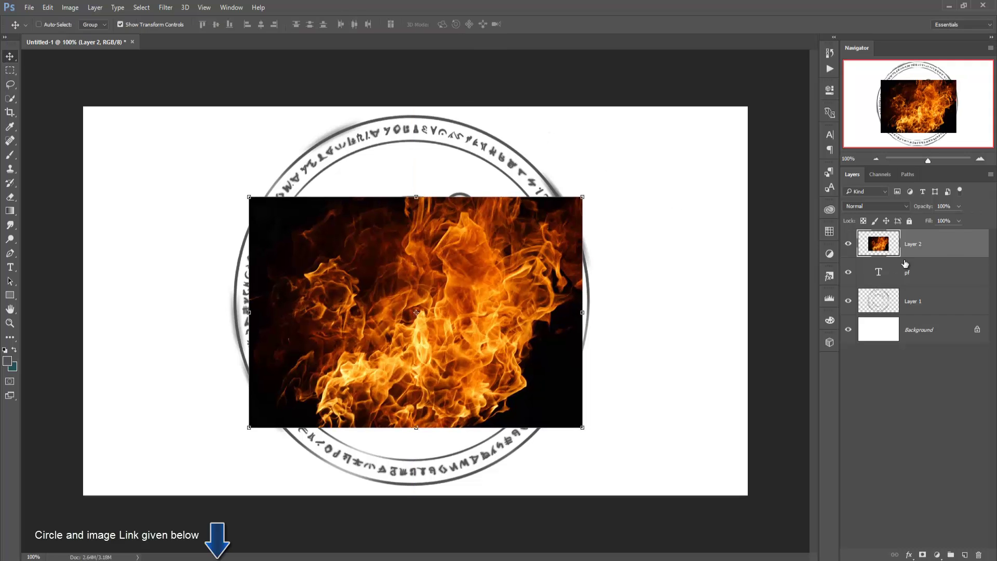
right_click(937, 248)
left_click(862, 267)
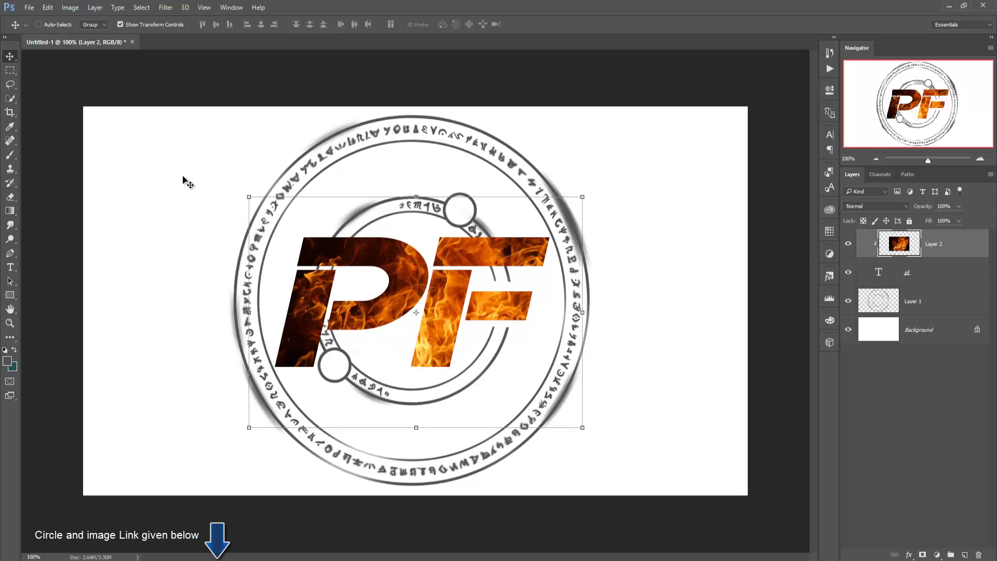
Copy the texture_40 fire image in as Layer 3 and clip it to the rune circle.
left_click(901, 302)
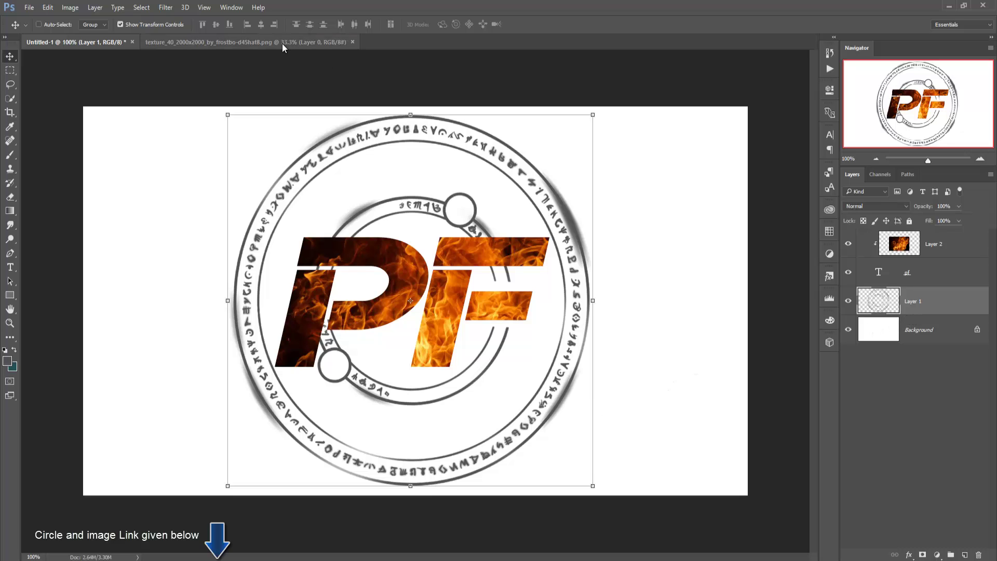
left_click(279, 42)
left_click_drag(279, 41, 784, 141)
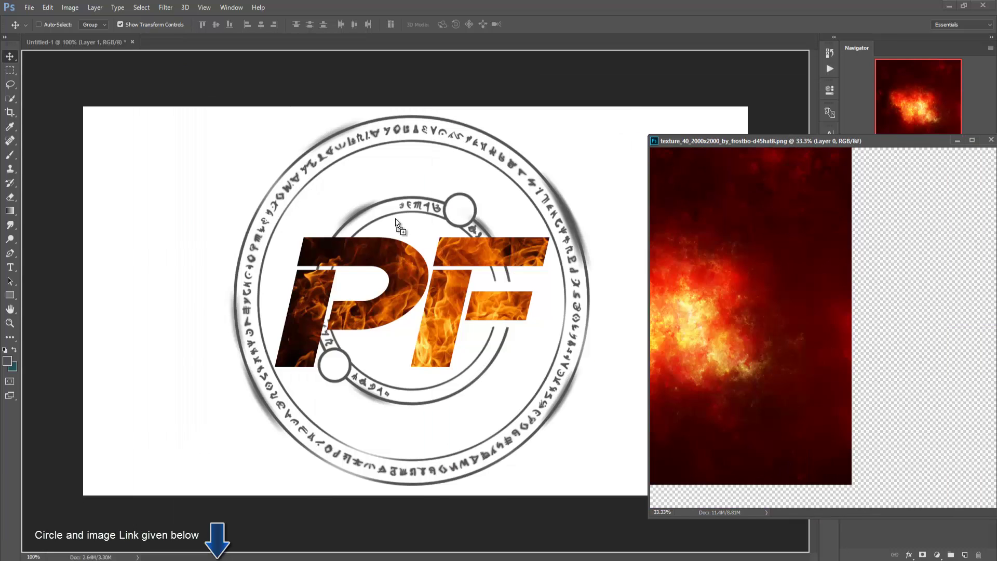
left_click_drag(881, 307, 399, 225)
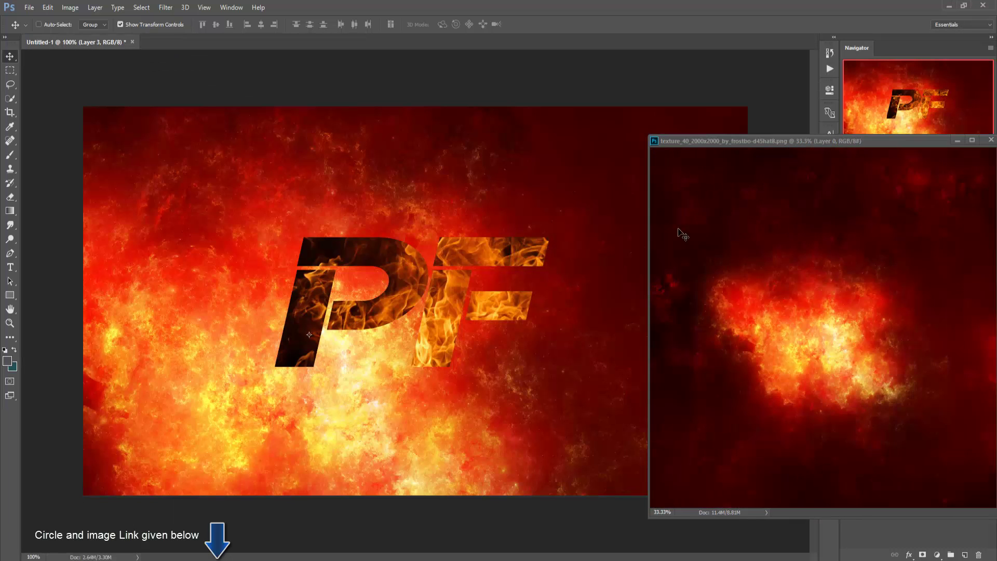
left_click(961, 139)
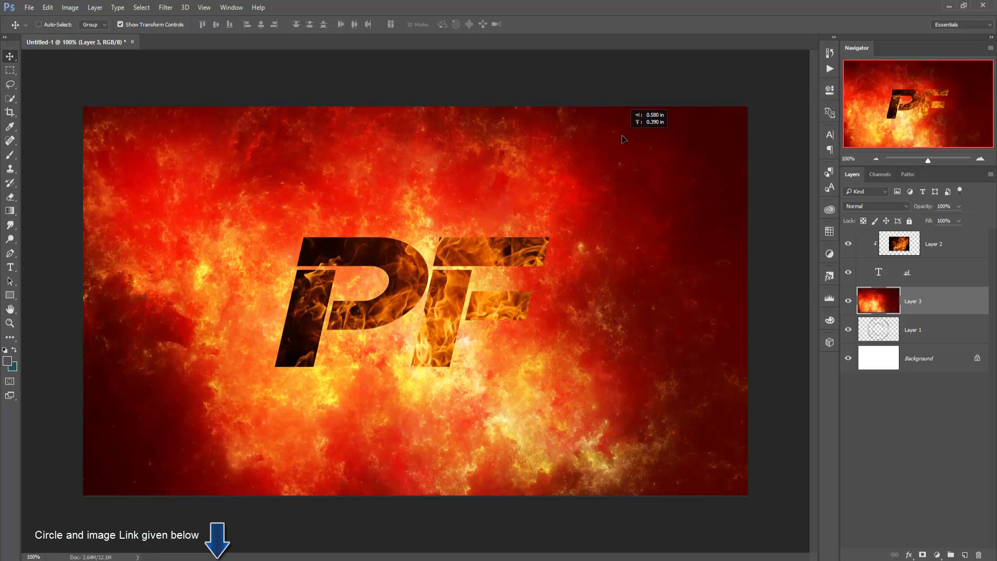
left_click_drag(543, 207, 626, 145)
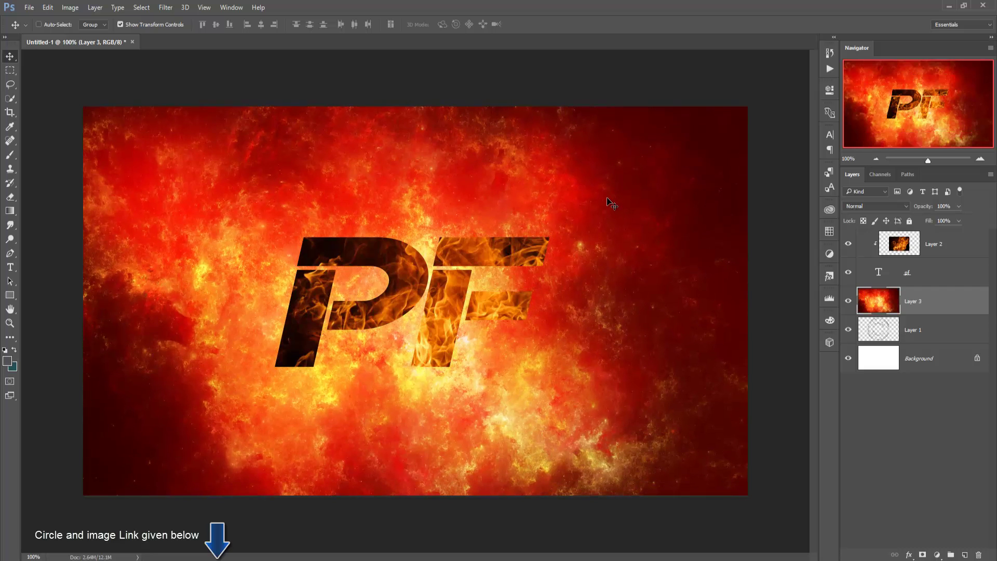
right_click(952, 301)
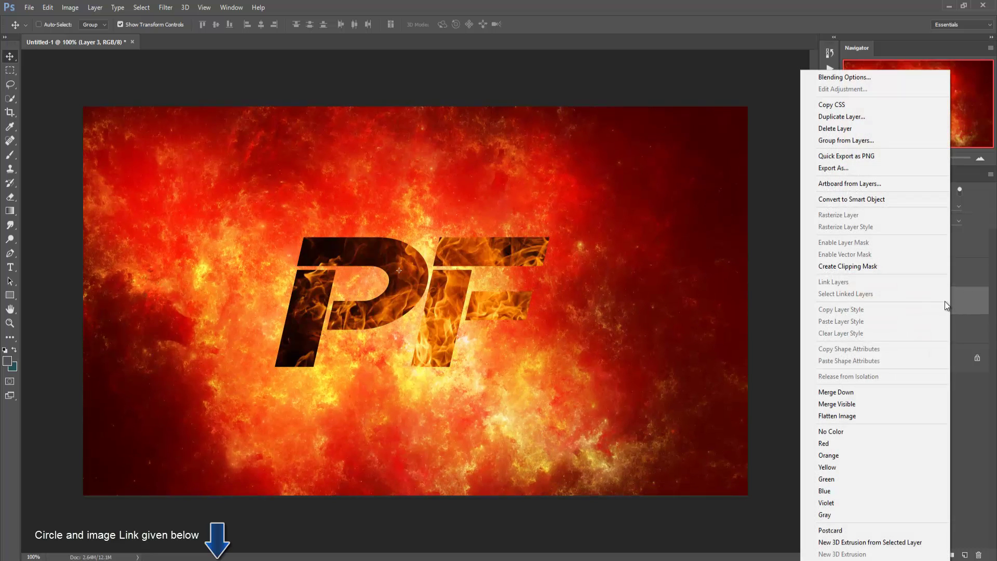
left_click(878, 266)
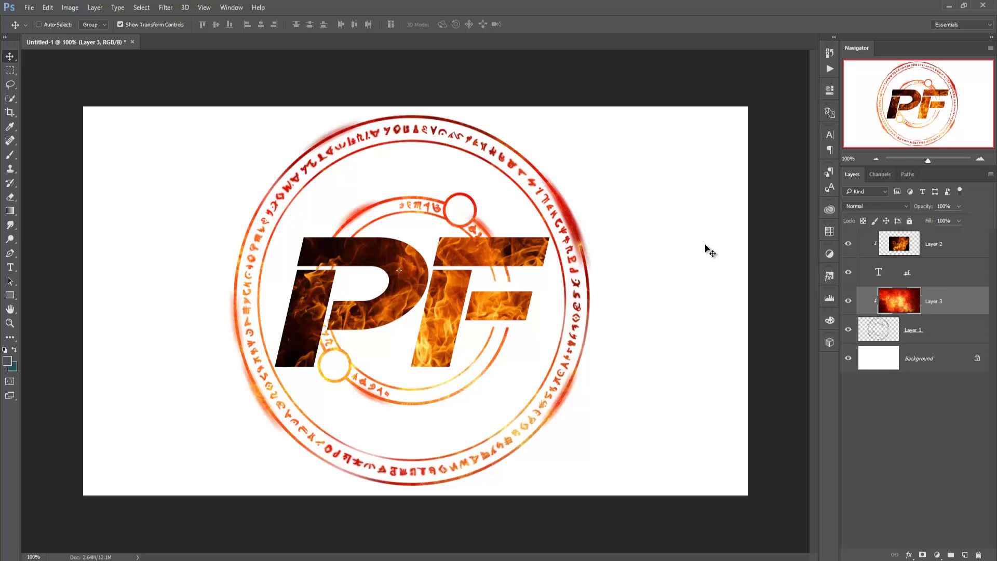
Merge the fire photo and PF text into a single Layer 2, then select Layer 3.
left_click(951, 242)
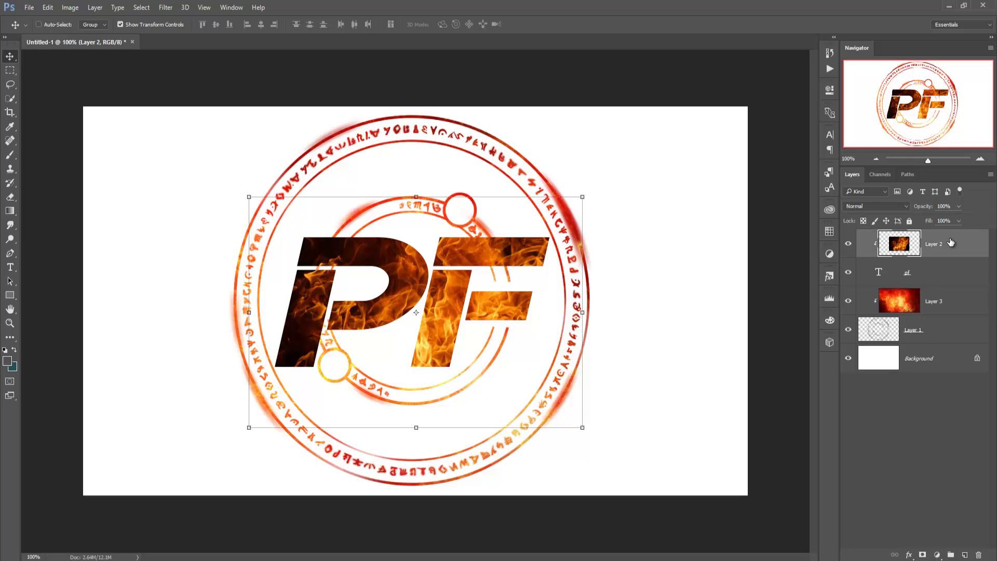
left_click(934, 272, "shift")
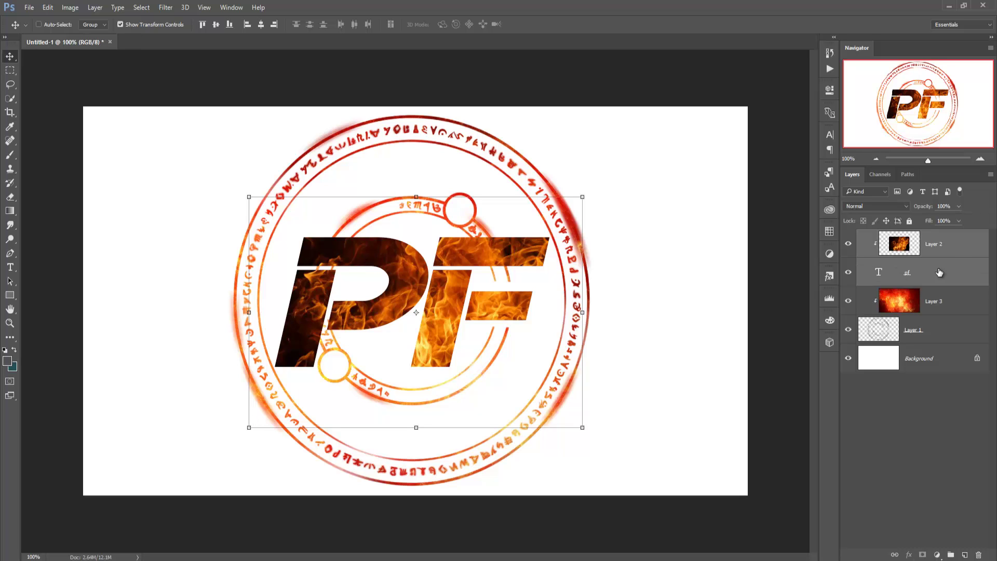
right_click(952, 242)
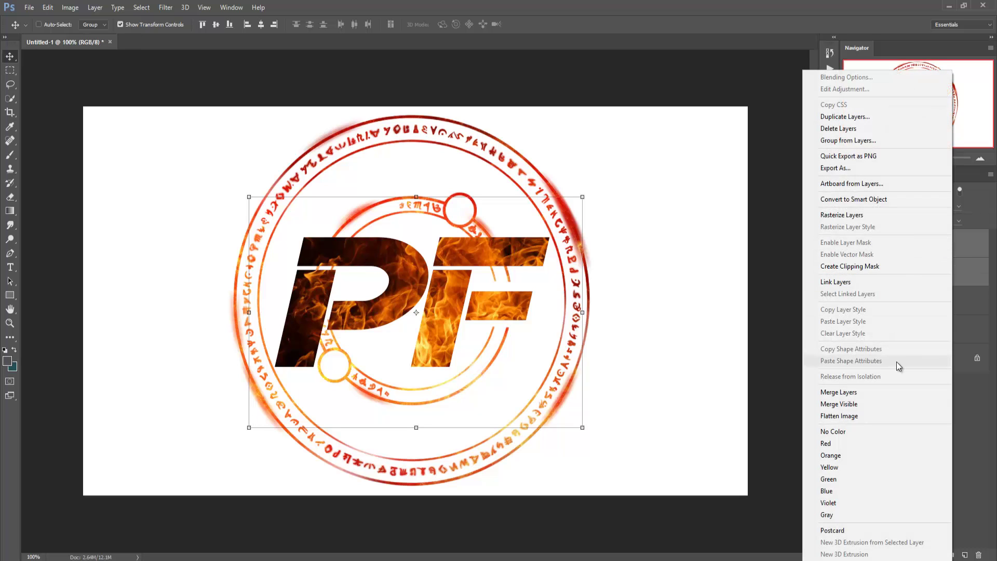
left_click(884, 392)
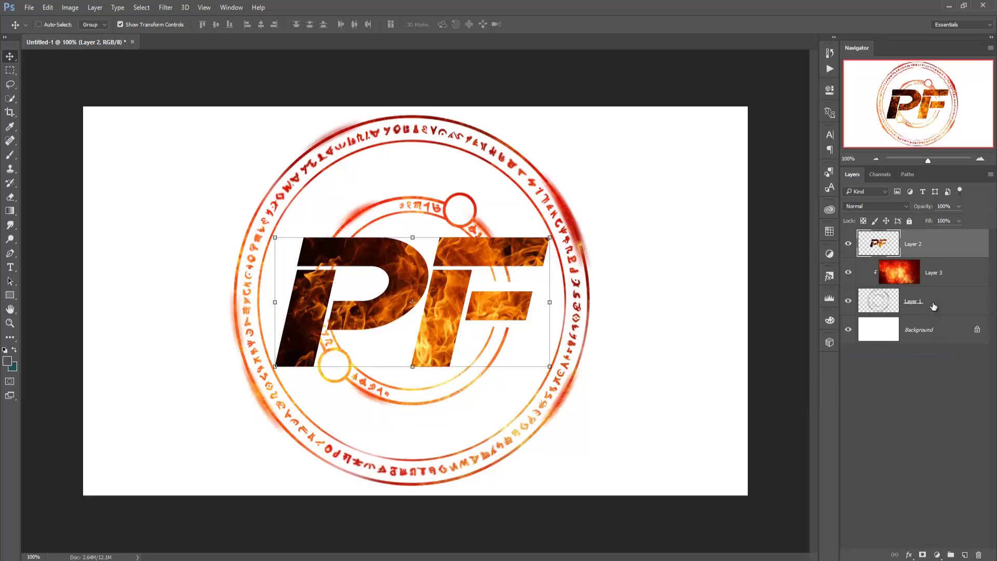
left_click(929, 300)
left_click(925, 274)
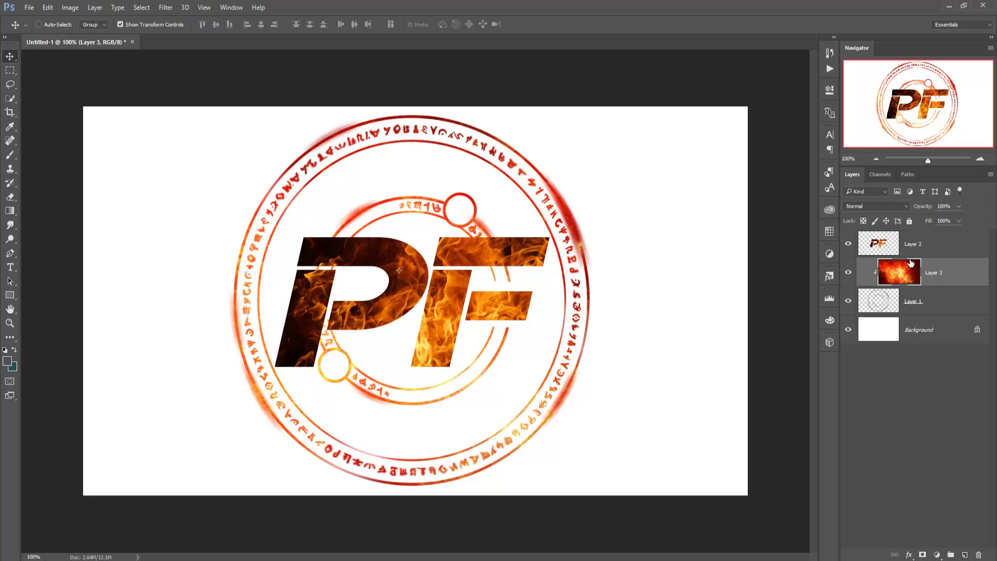
Unclip Layer 3, move and scale the fire texture to about 97.6%, then re-clip it.
right_click(940, 267)
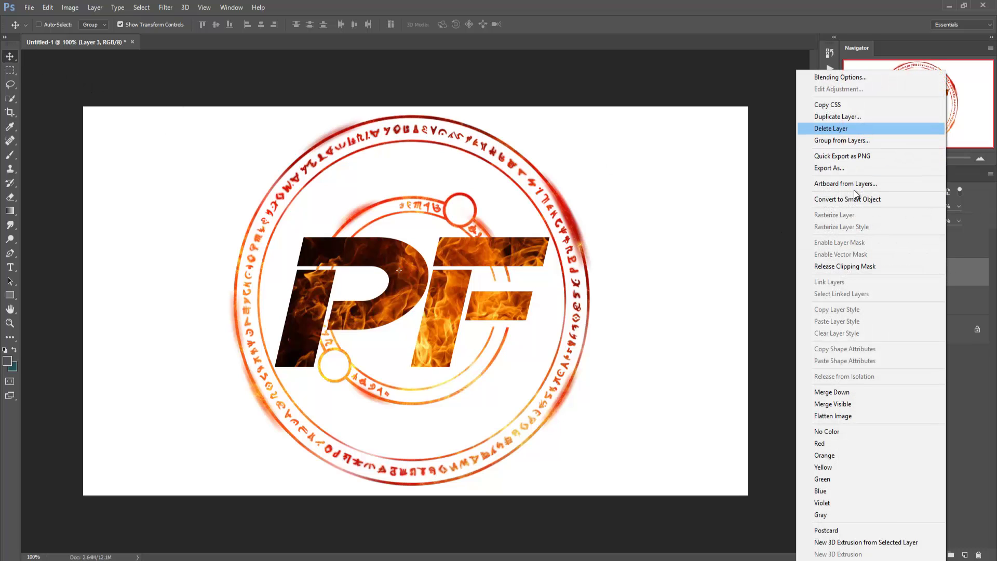
left_click(848, 266)
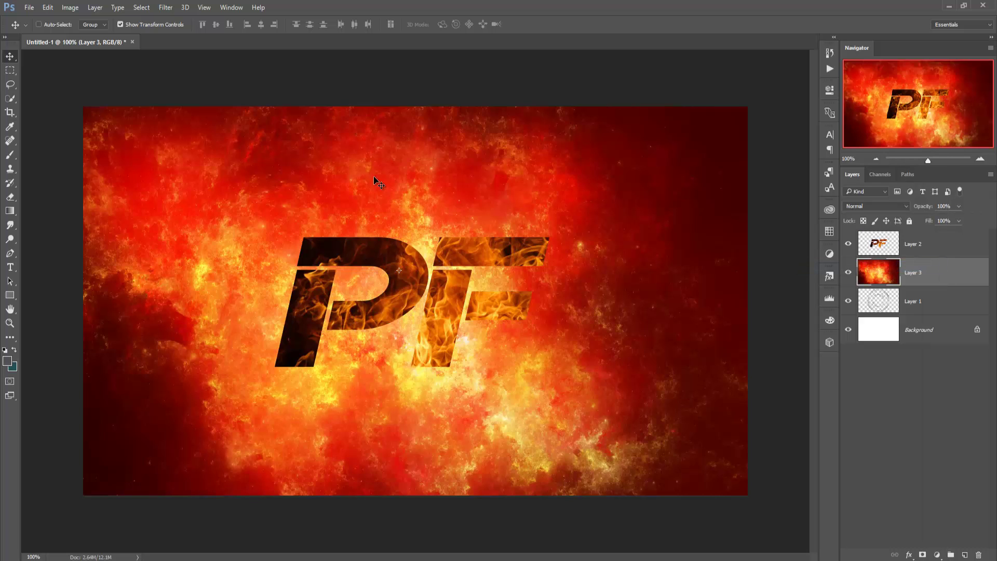
mouse_move(148, 131)
left_mouse_down()
mouse_move(234, 252)
mouse_move(111, 191)
left_mouse_up()
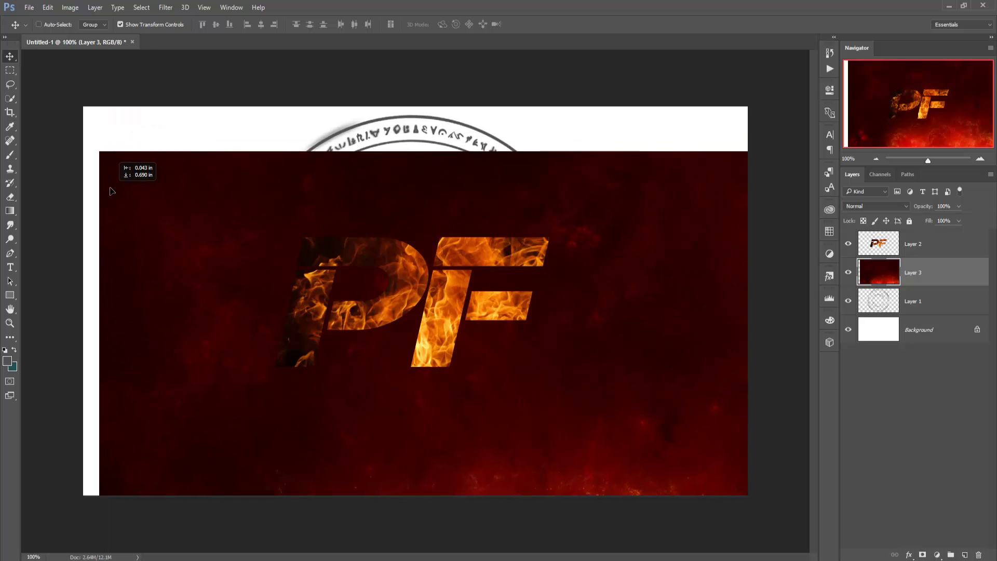
key("ctrl+t")
left_click_drag(99, 151, 169, 187)
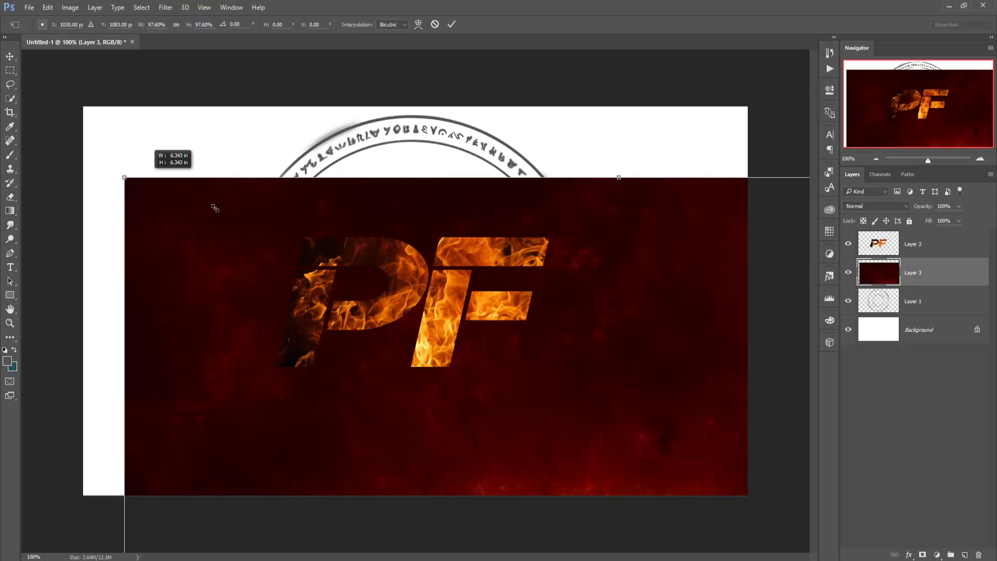
key("Return")
right_click(929, 274)
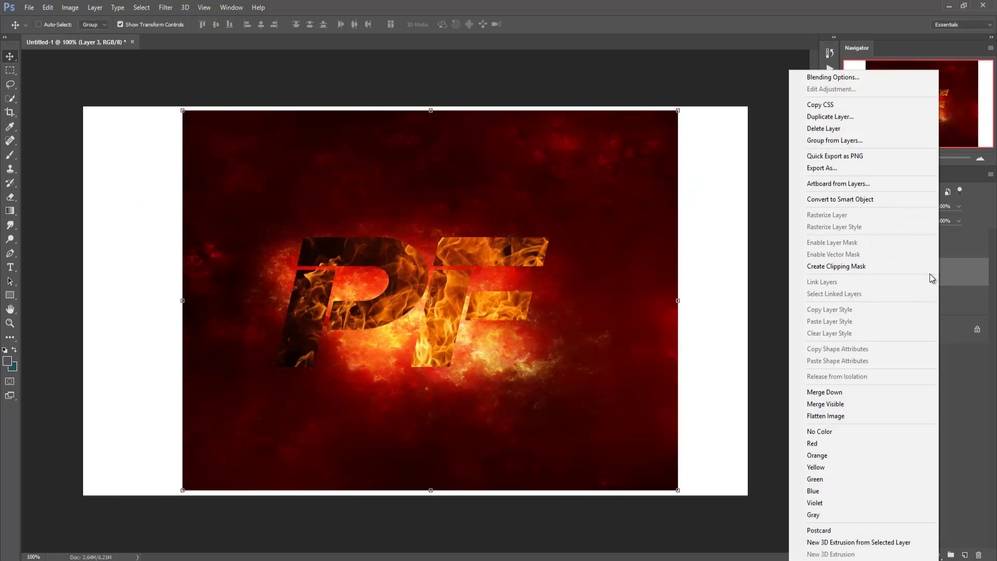
left_click(891, 263)
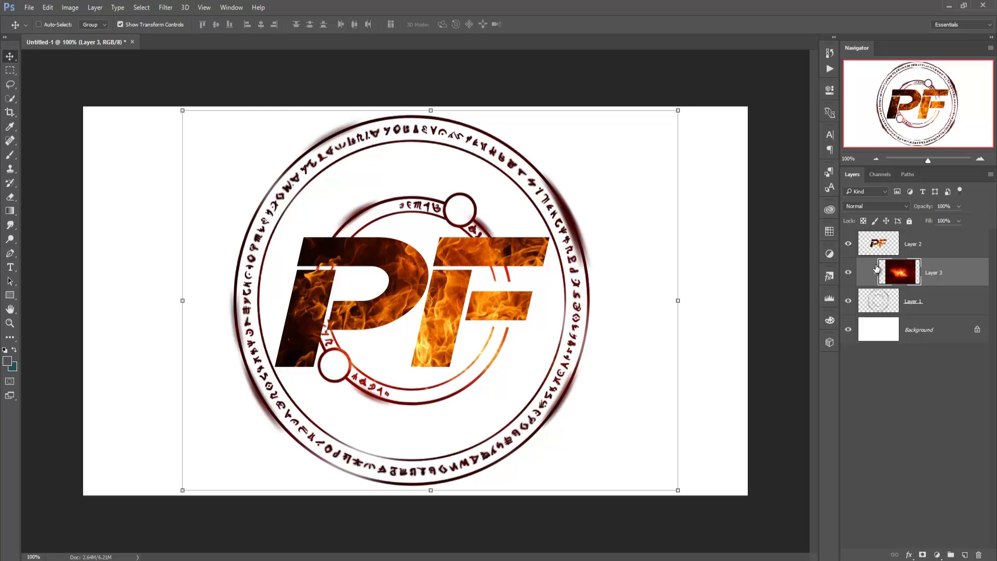
Resize the fire texture to about 127% by 92% and lower it over the ring's bottom half.
left_click_drag(181, 110, 85, 26)
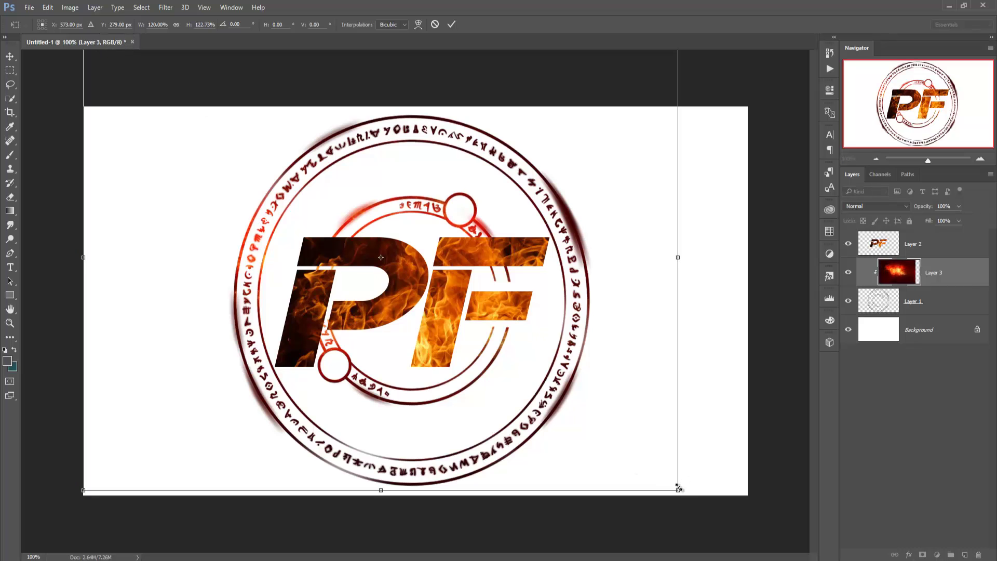
left_click_drag(678, 492, 711, 557)
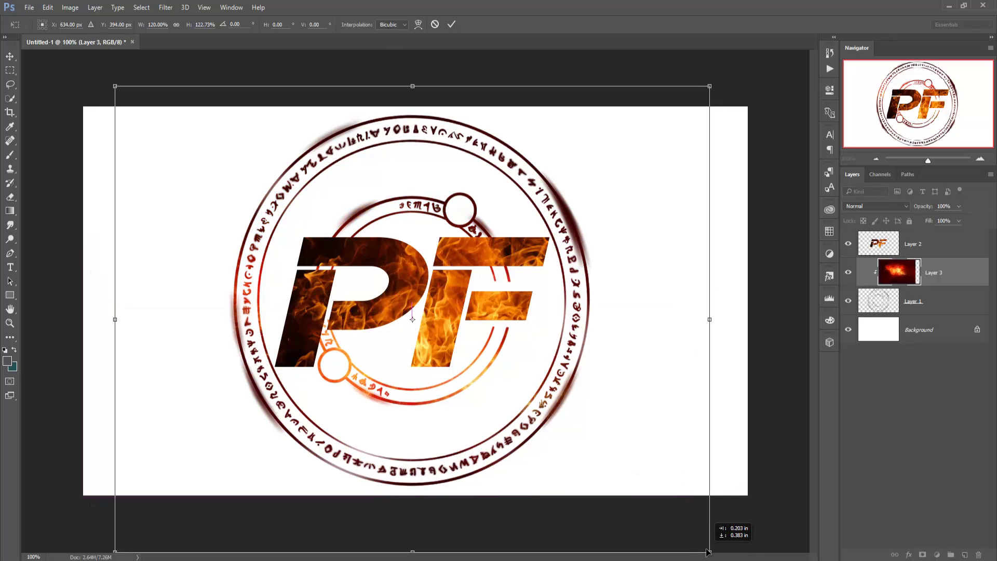
left_click_drag(711, 557, 711, 534)
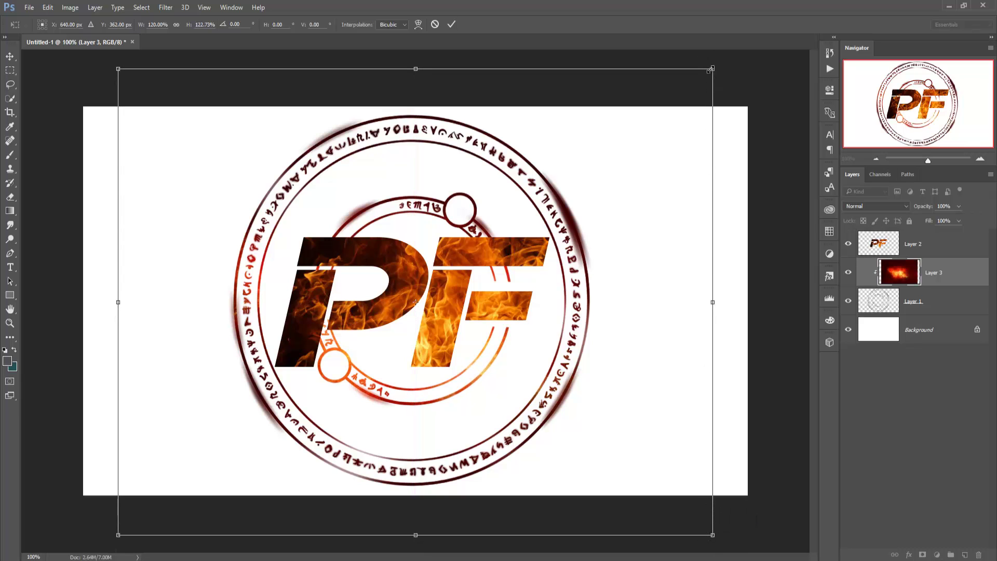
left_click_drag(711, 69, 789, 4)
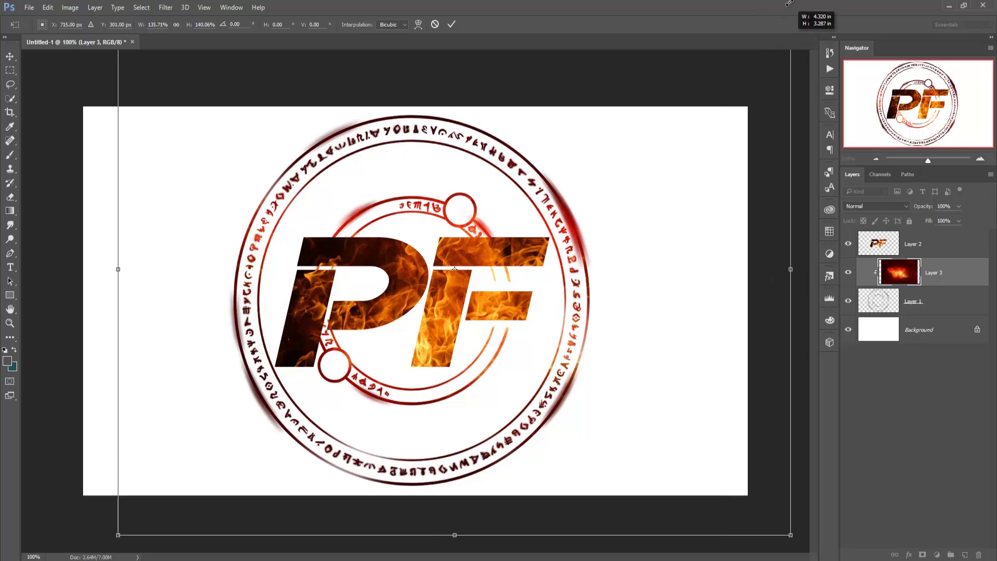
left_click_drag(789, 2, 787, 4)
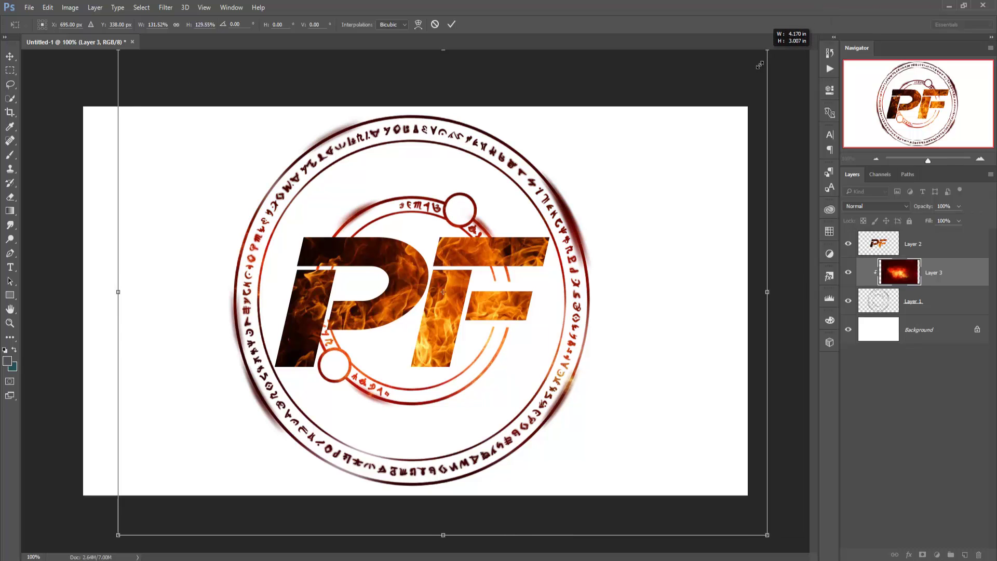
mouse_move(783, 12)
left_mouse_down()
mouse_move(756, 73)
mouse_move(748, 186)
left_mouse_up()
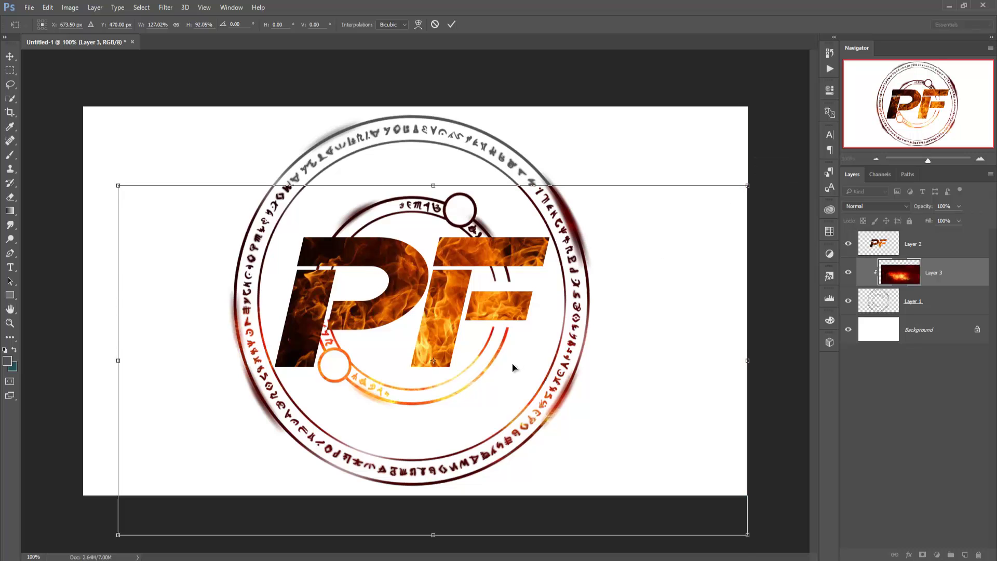
left_click_drag(512, 364, 509, 402)
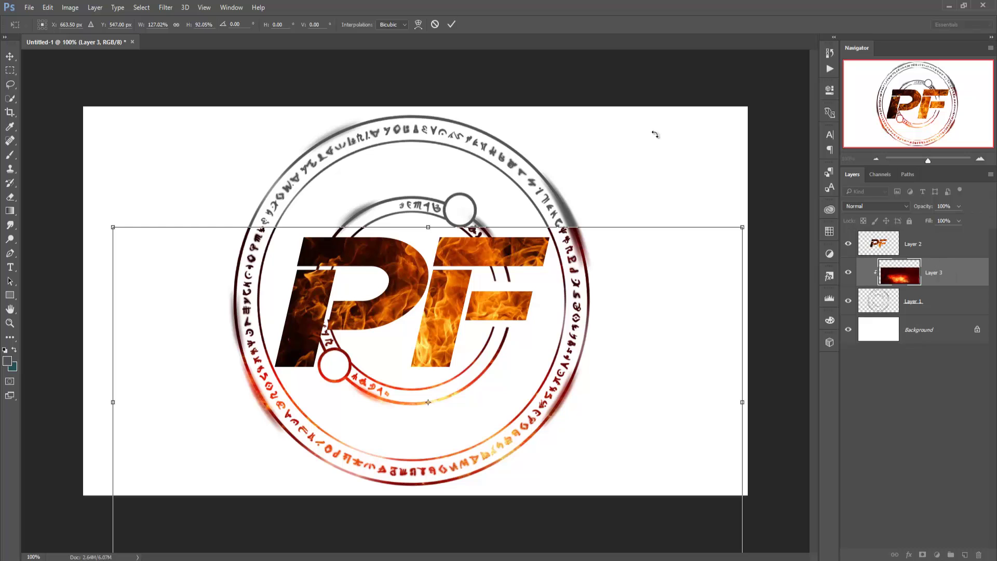
left_click(451, 24)
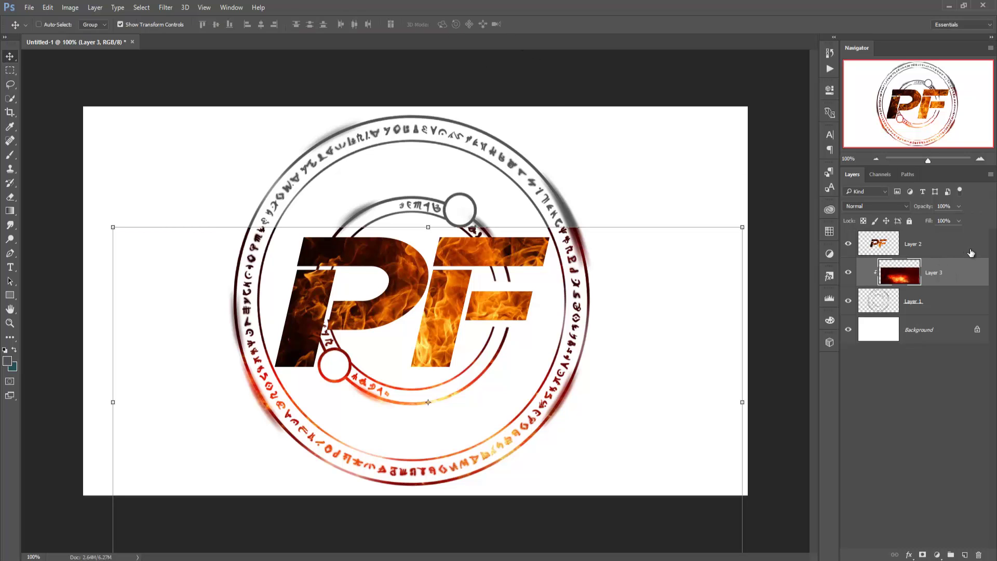
Duplicate the fire texture as Layer 3 copy and move it up over the rune ring's top.
right_click(958, 279)
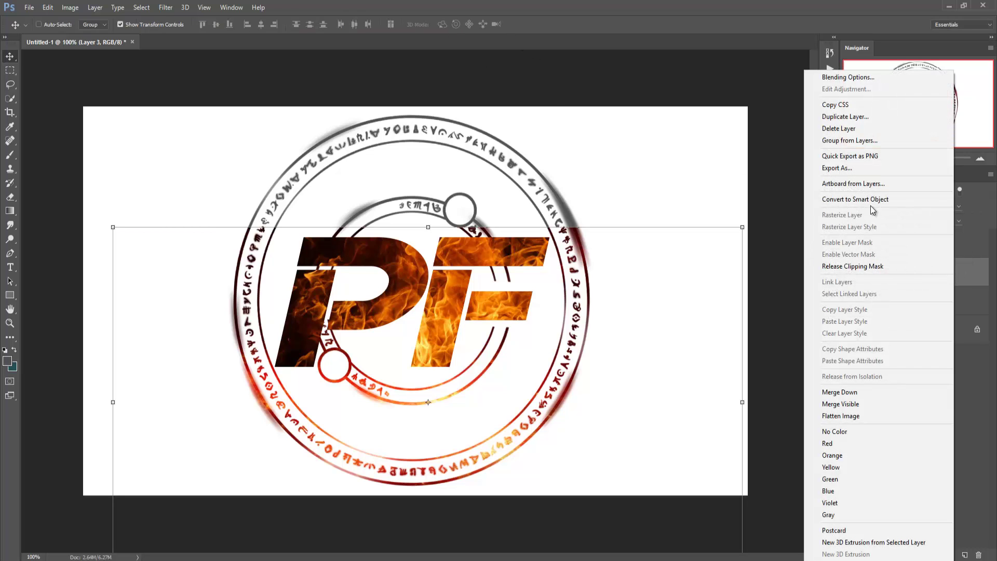
left_click(852, 116)
left_click(592, 173)
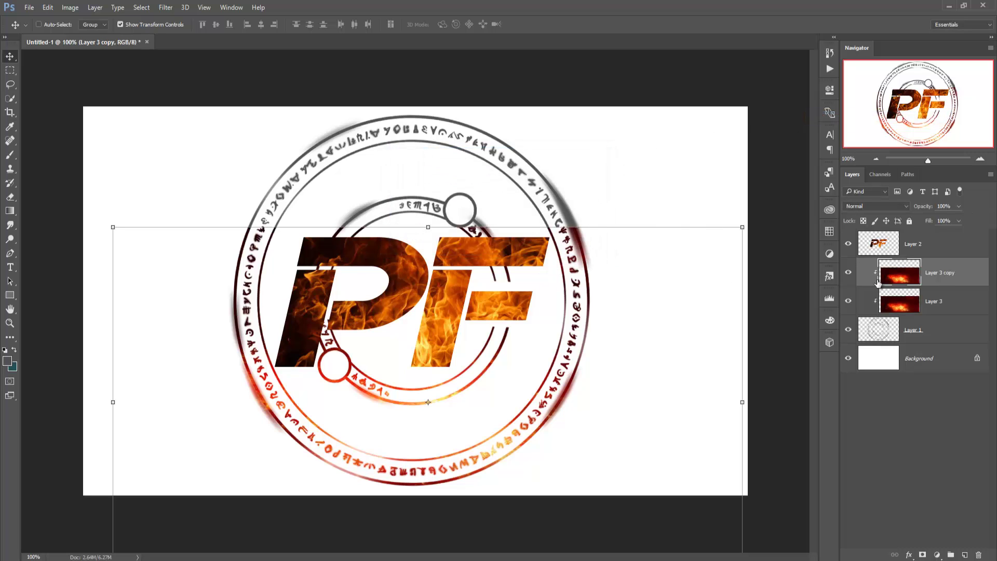
left_click_drag(563, 249, 571, 88)
left_click_drag(556, 130, 554, 123)
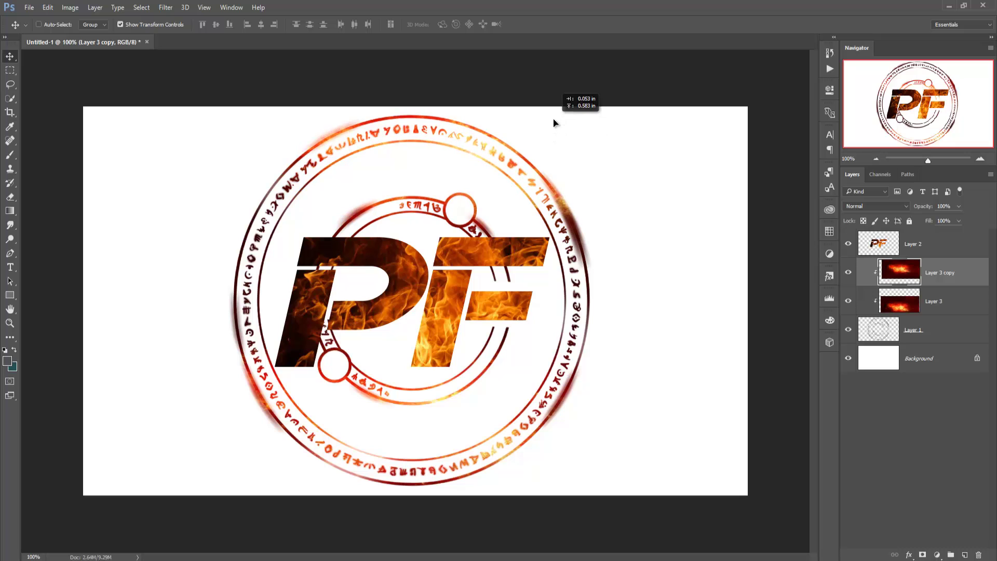
left_click_drag(535, 163, 562, 222)
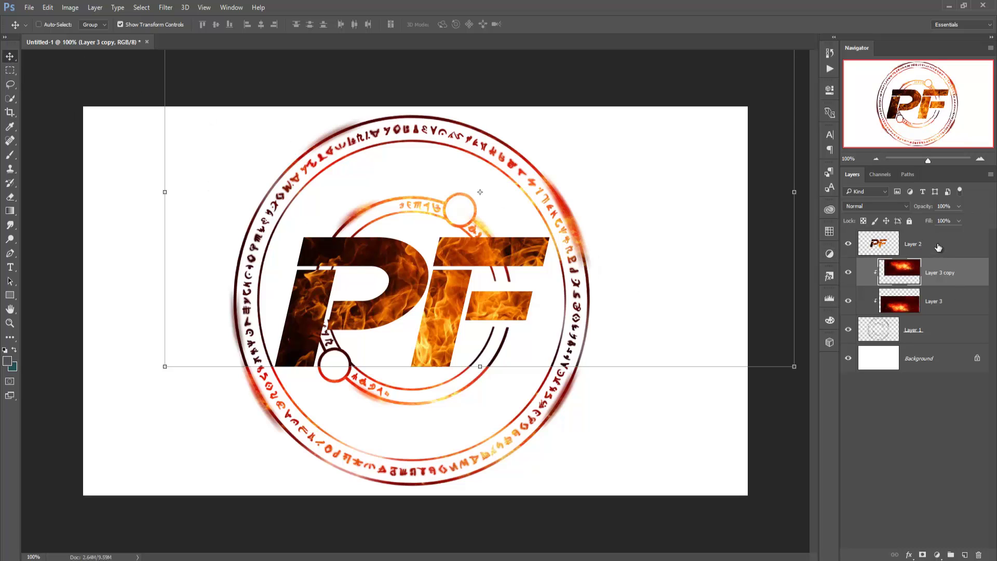
left_click(938, 247)
left_click(910, 365)
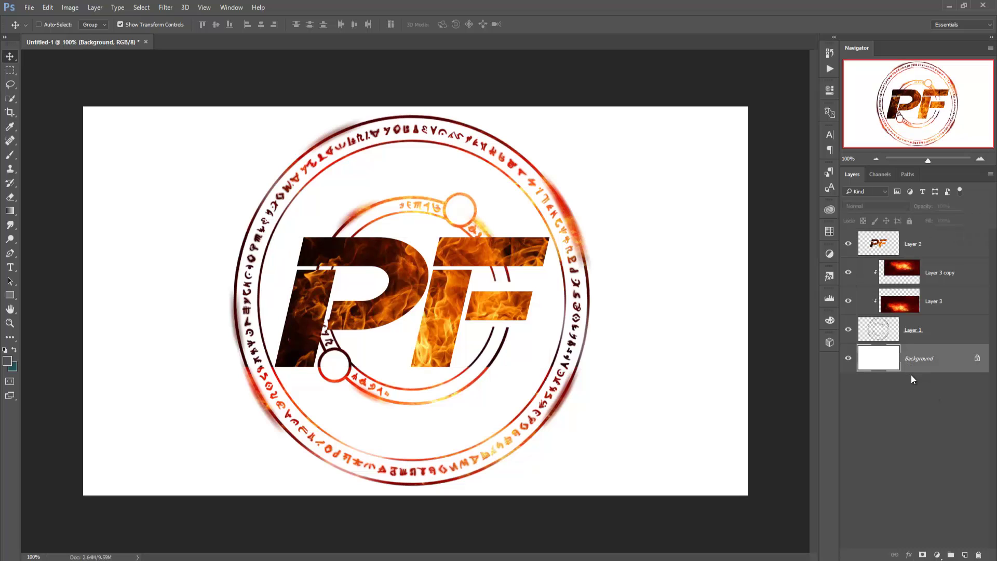
Add a Gradient Fill layer using the green-to-white gradient preset.
left_click(937, 555)
left_click(927, 331)
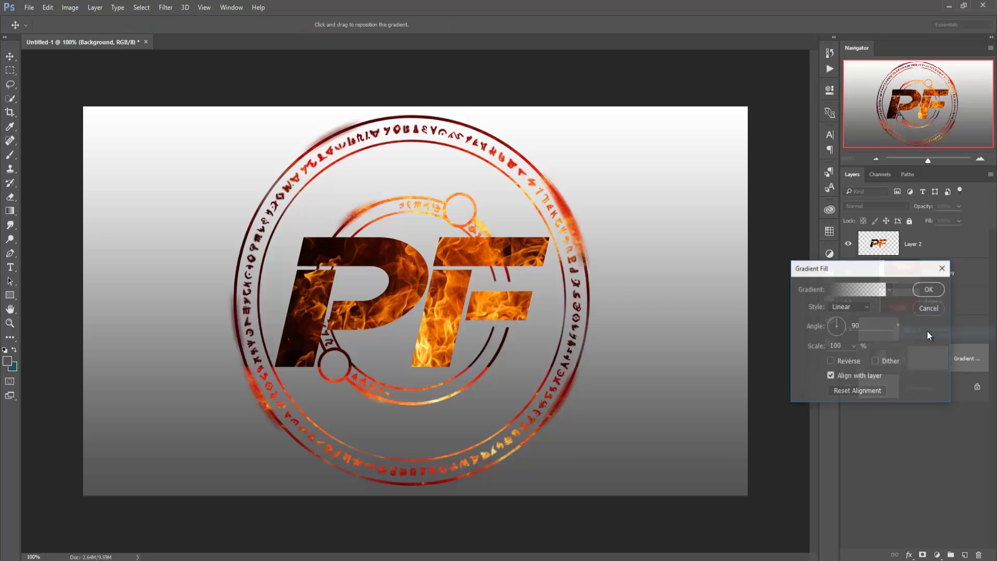
left_click(890, 290)
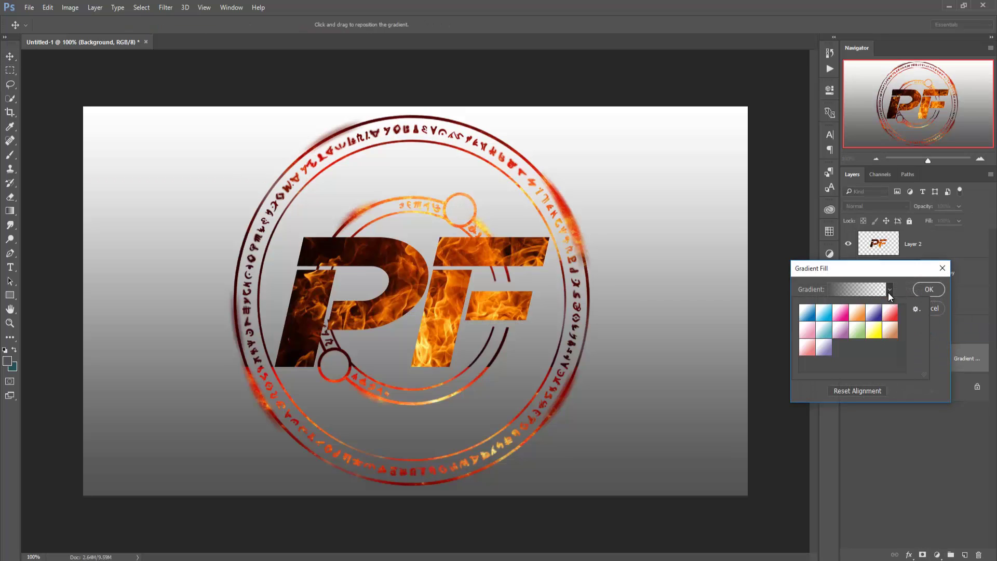
left_click(857, 330)
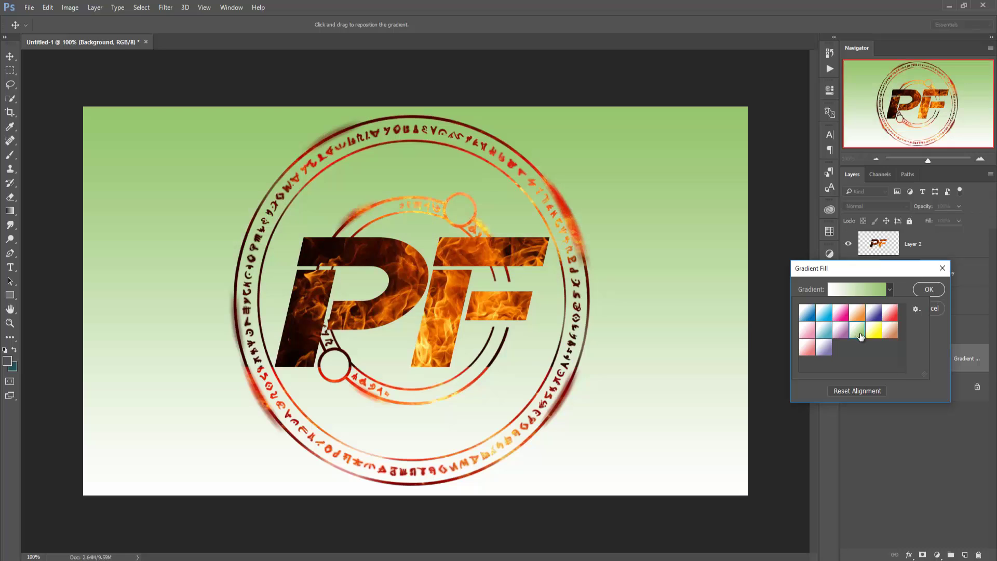
left_click(922, 289)
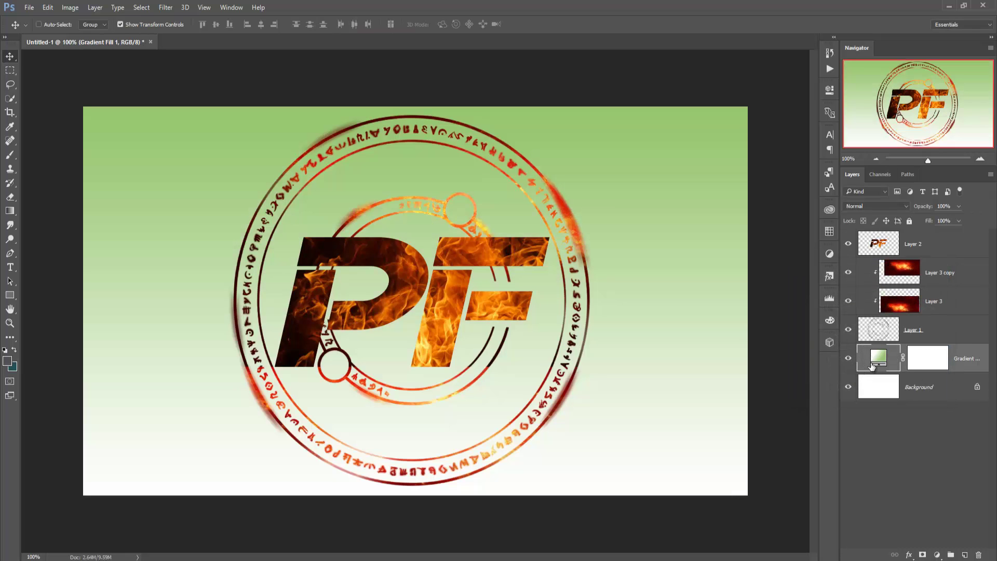
Change the gradient's right colour stop to grey 939393.
double_click(876, 363)
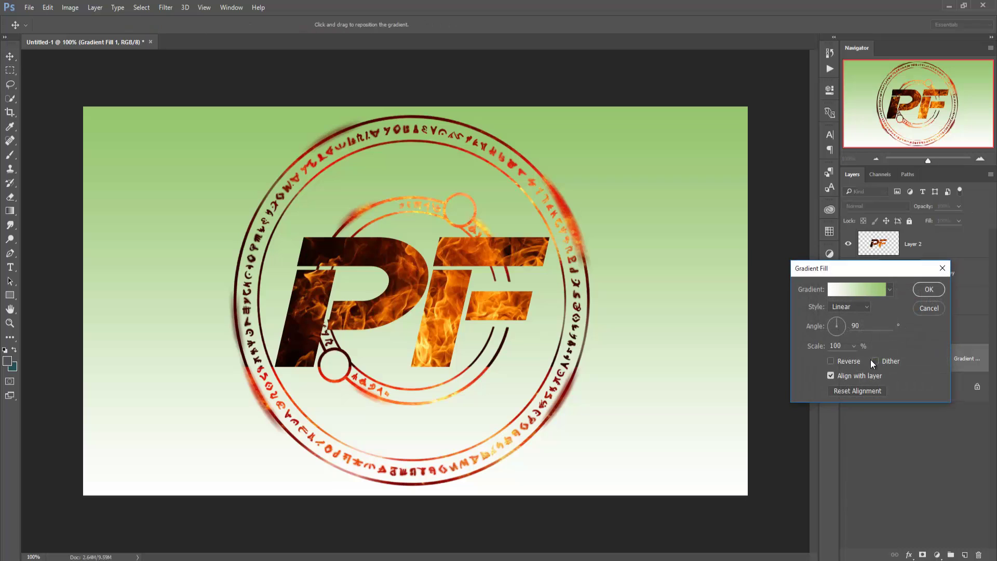
left_click(849, 290)
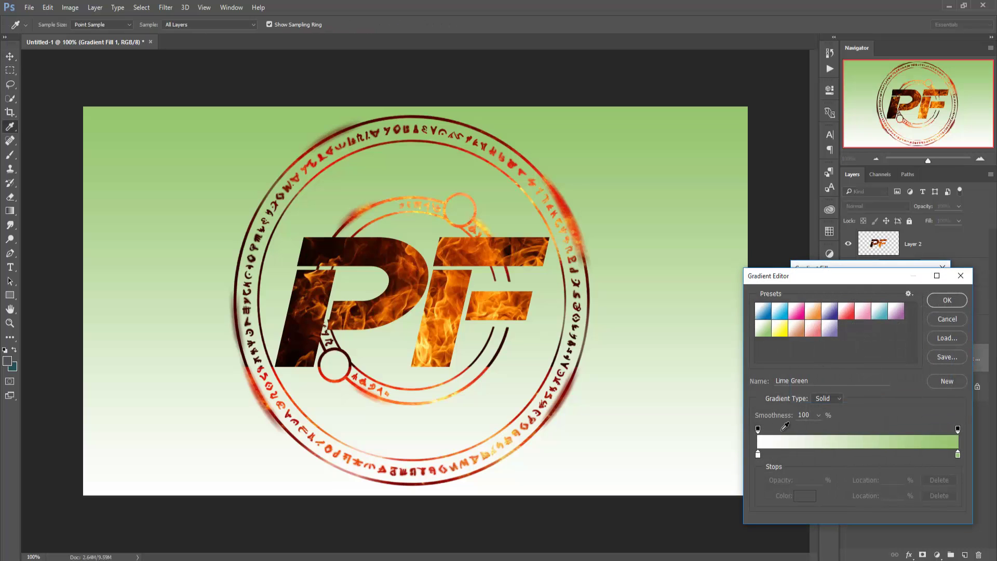
left_click(958, 454)
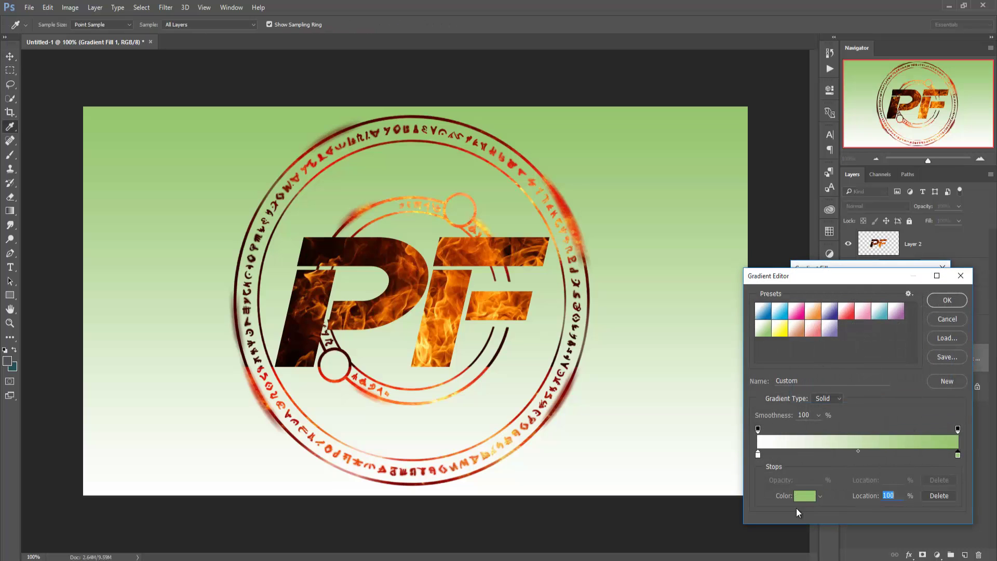
left_click(803, 497)
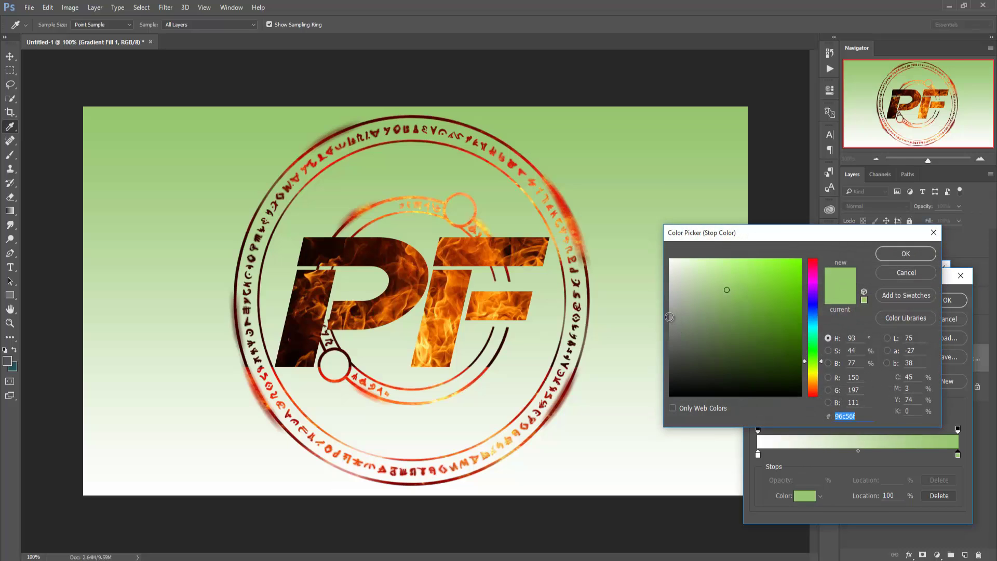
type("939393")
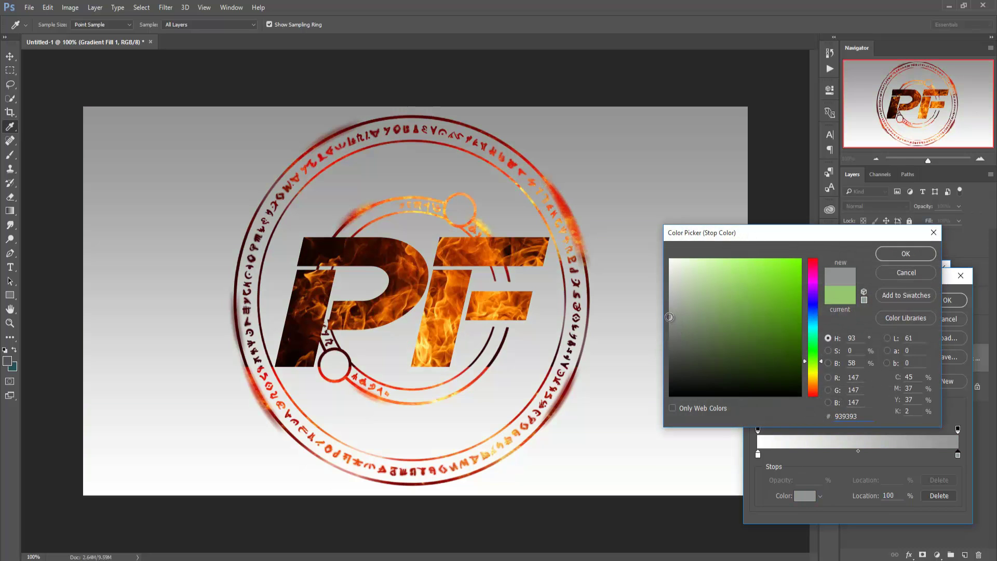
left_click_drag(669, 319, 669, 324)
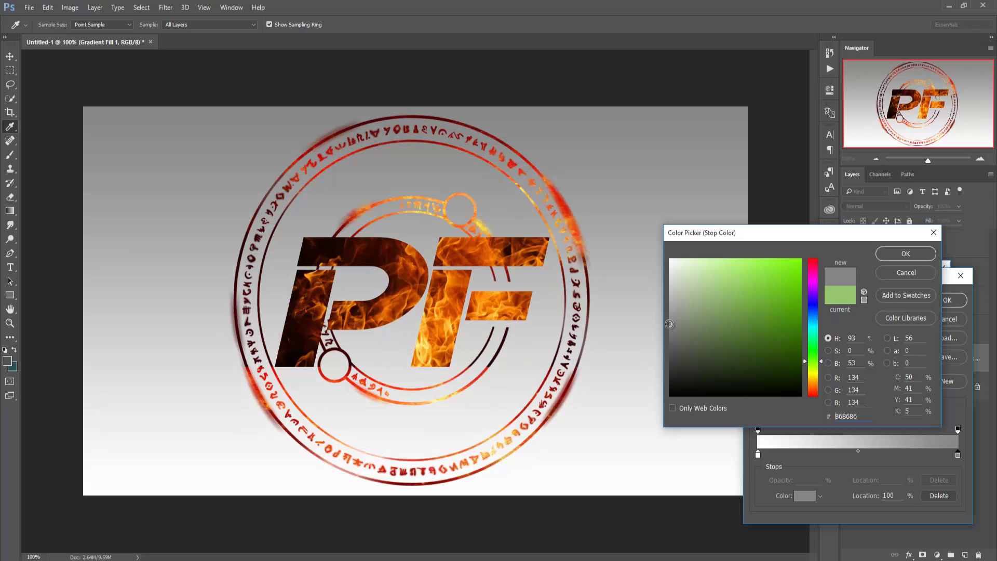
left_click(919, 254)
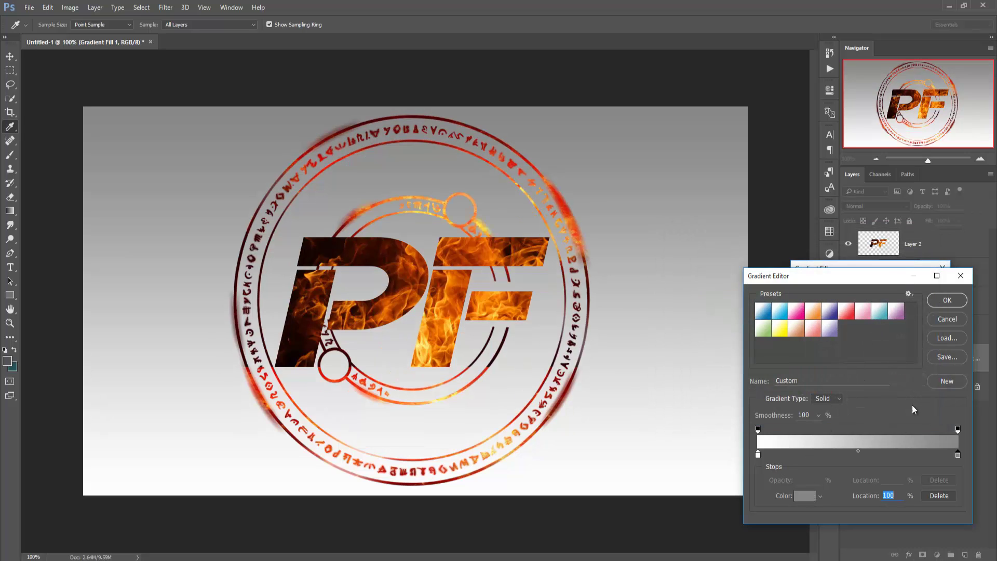
left_click(942, 303)
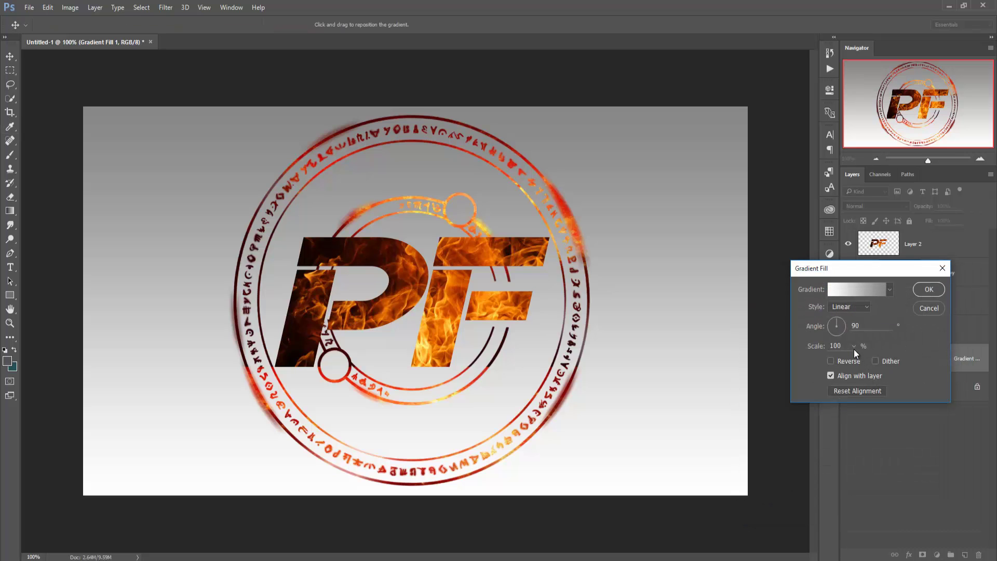
Make the gradient fill Radial with its scale enlarged to 352%.
left_click(857, 310)
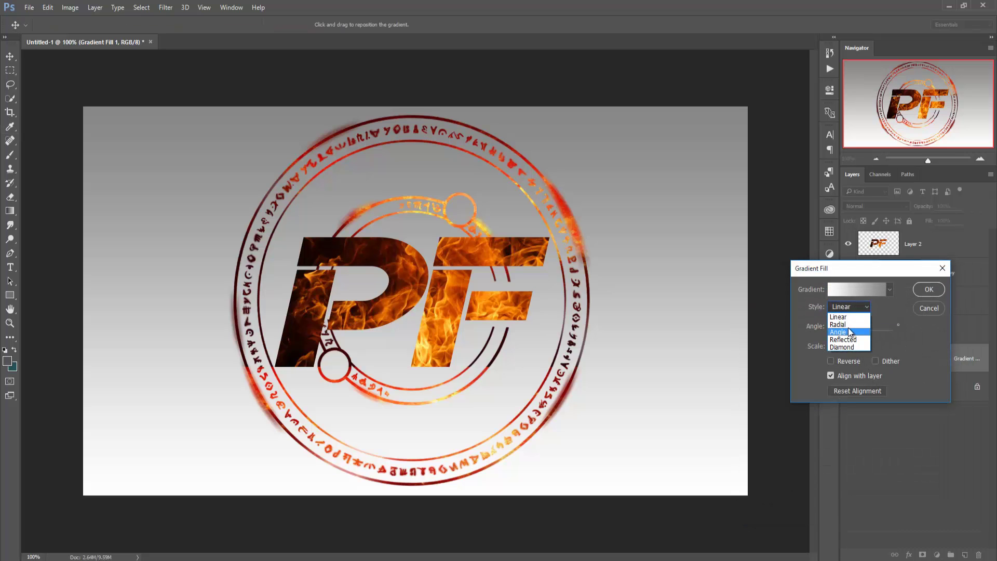
key("Down")
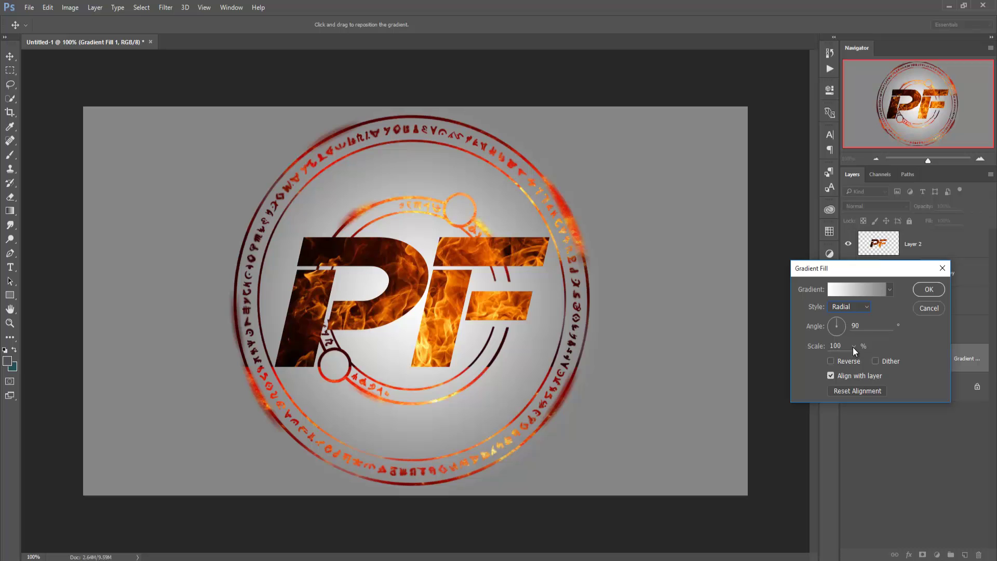
left_click(853, 346)
left_click_drag(853, 359, 862, 361)
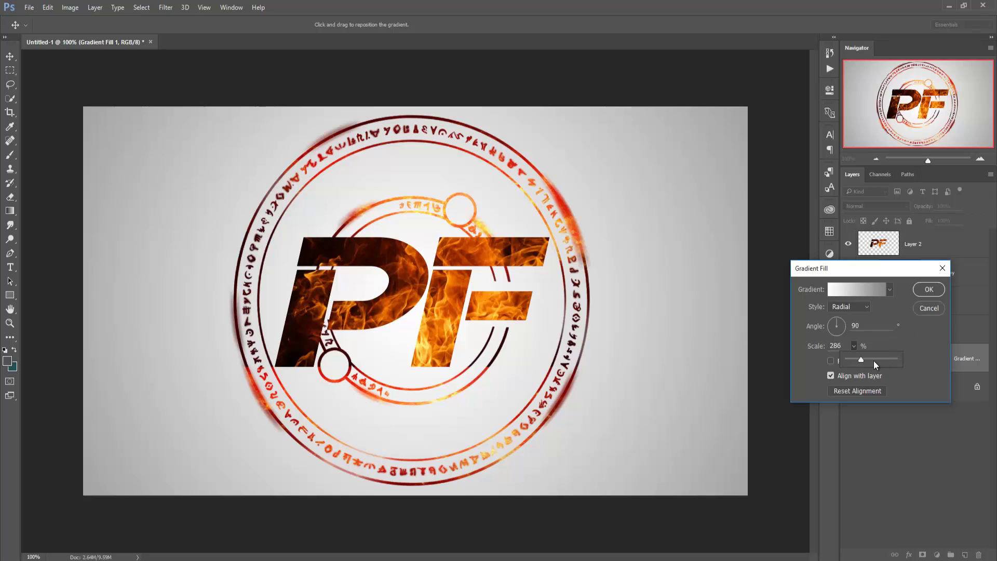
left_click_drag(862, 360, 865, 360)
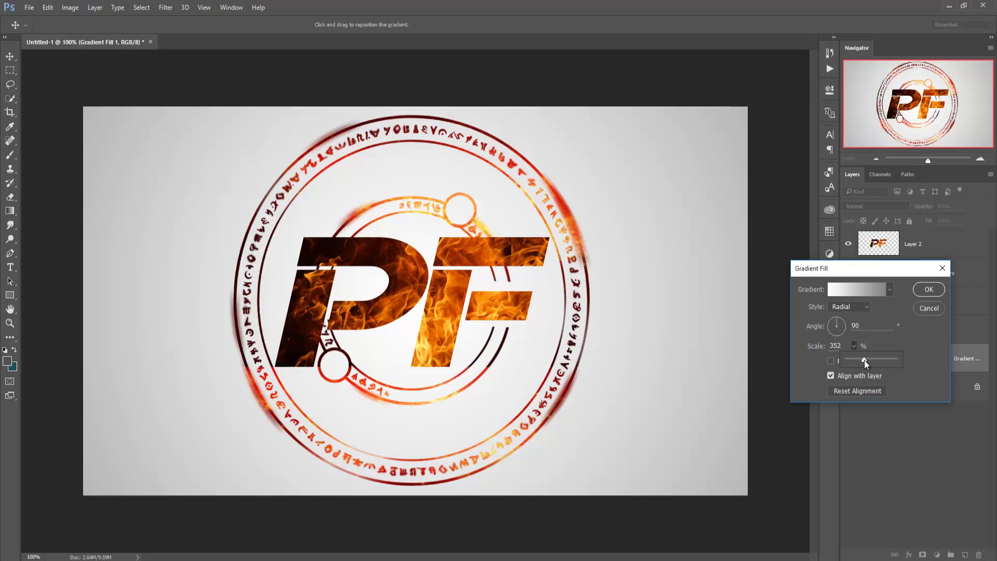
left_click(921, 289)
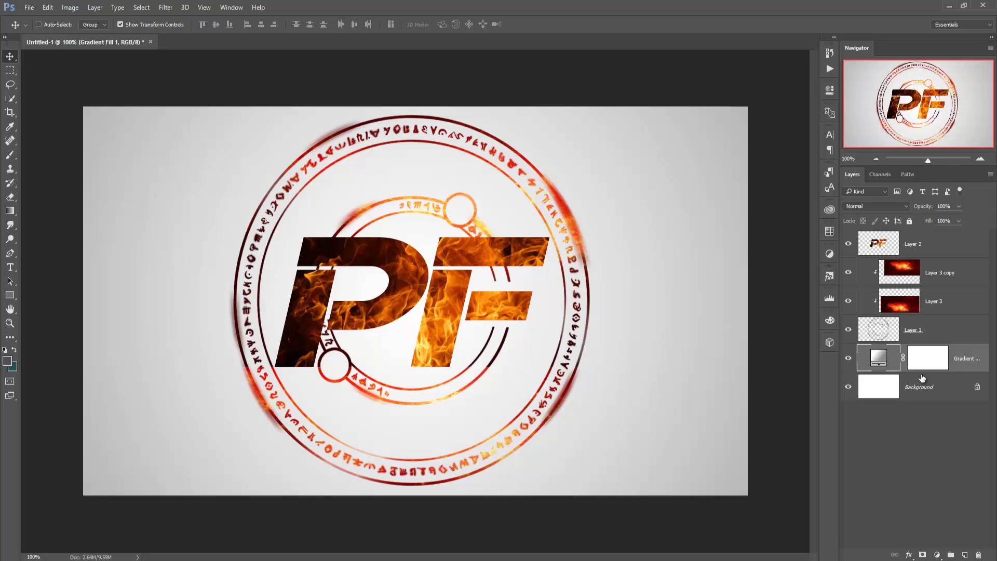
Mask Layer 1 and paint out ring bits near the P and F with a 300 px soft brush.
left_click(924, 329)
left_click(923, 555)
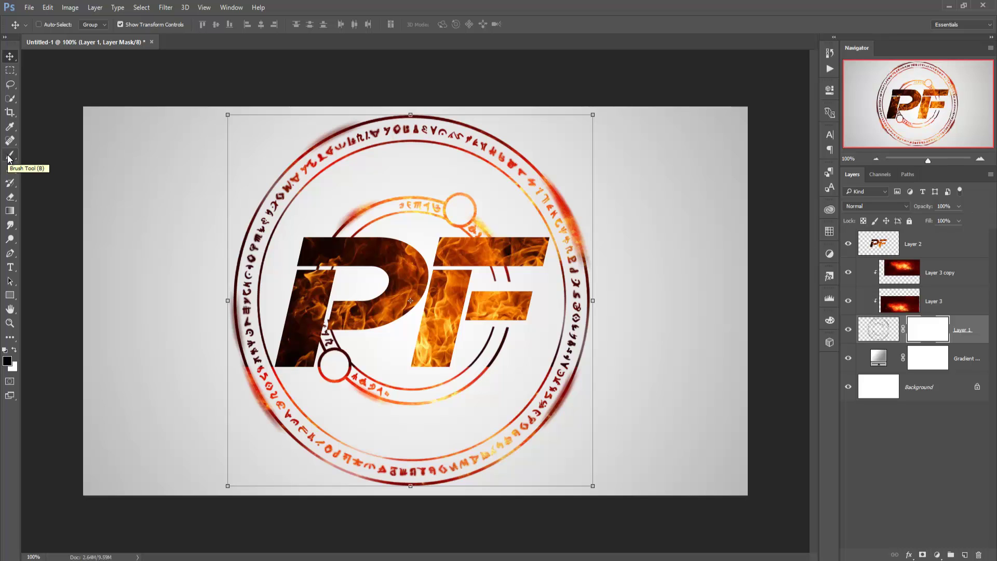
left_click(11, 159)
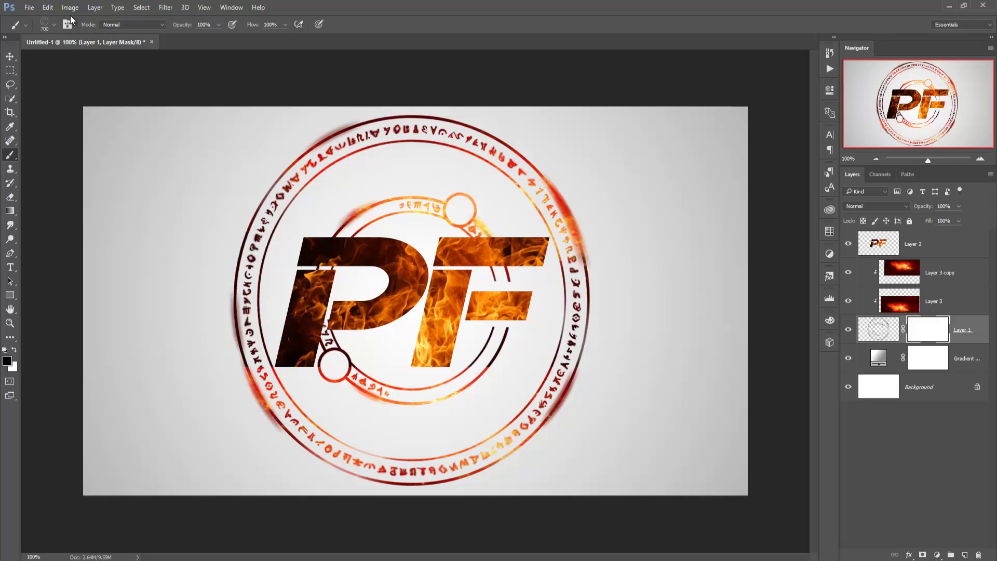
left_click(50, 25)
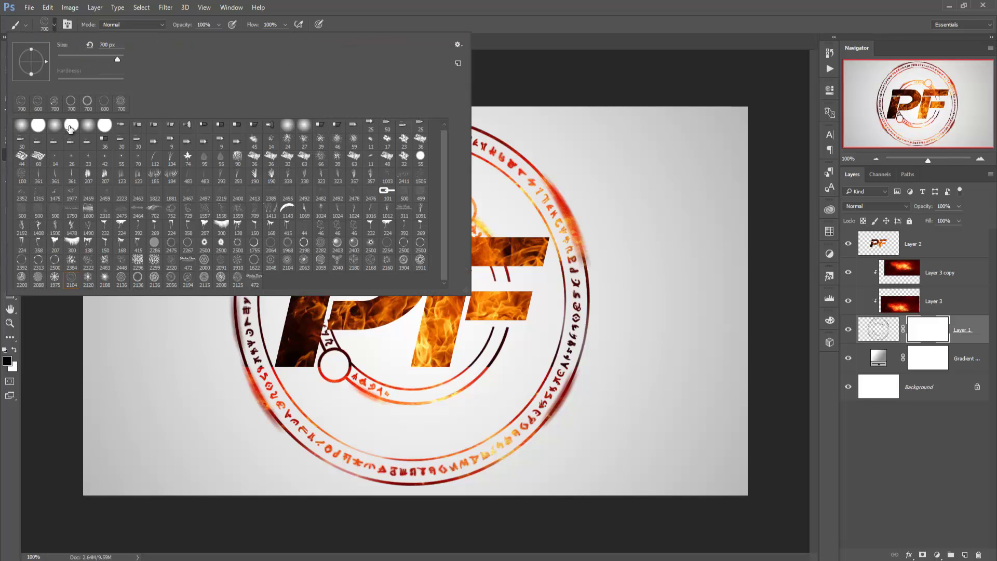
double_click(56, 129)
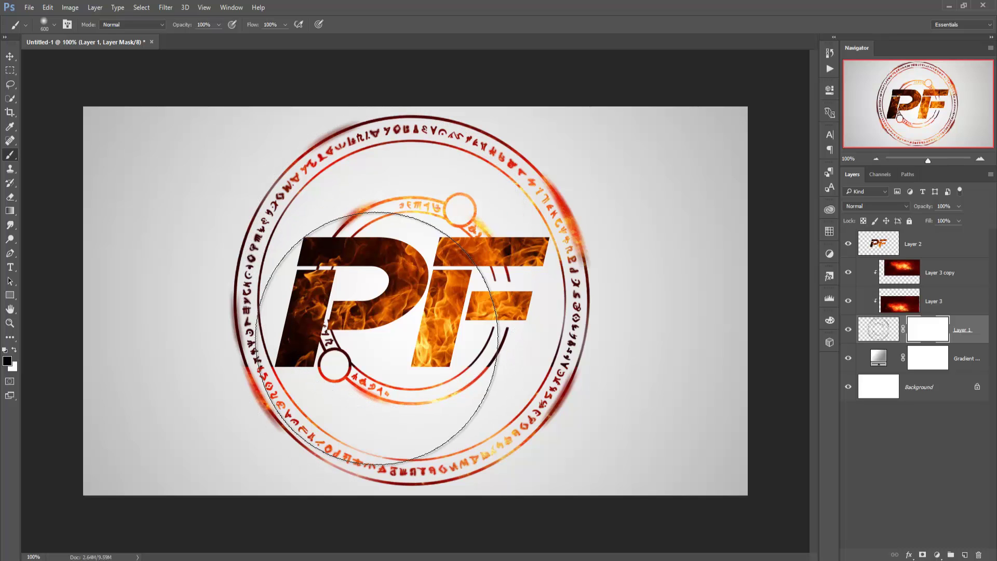
key("bracketleft")
key("bracketleft")
key("bracketleft")
key("bracketleft")
key("bracketleft")
key("bracketleft")
key("bracketleft")
key("bracketleft")
key("bracketleft")
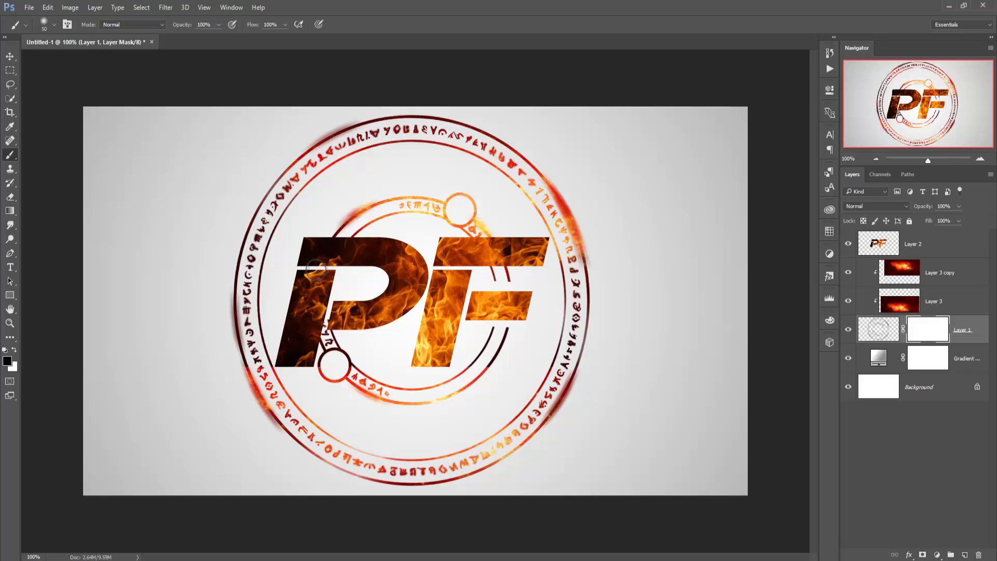
left_click(317, 269)
left_click_drag(493, 271, 523, 274)
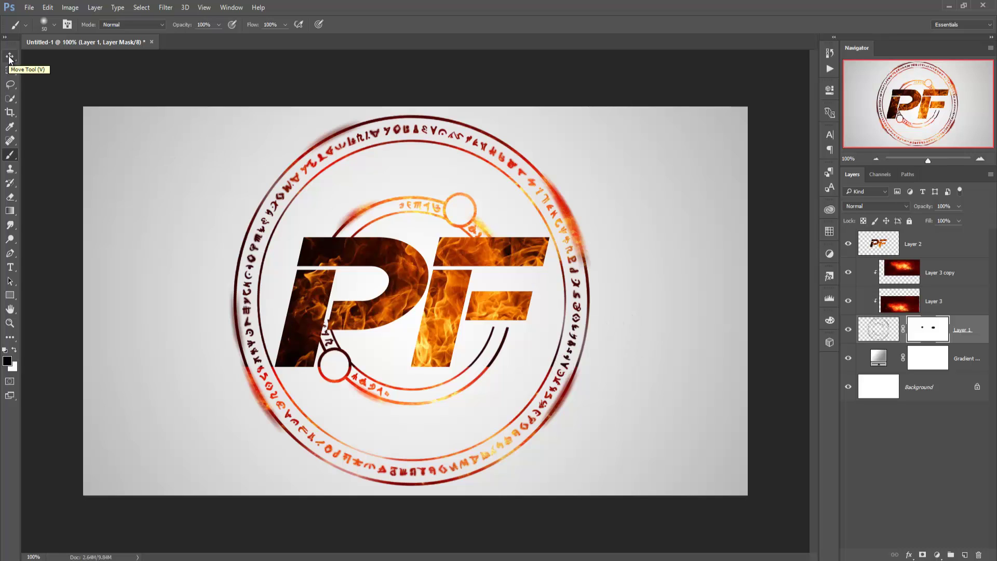
Clip a Selective Color layer to Layer 3 copy, cutting cyan from Reds with Magenta -22, Yellow +77.
left_click(9, 57)
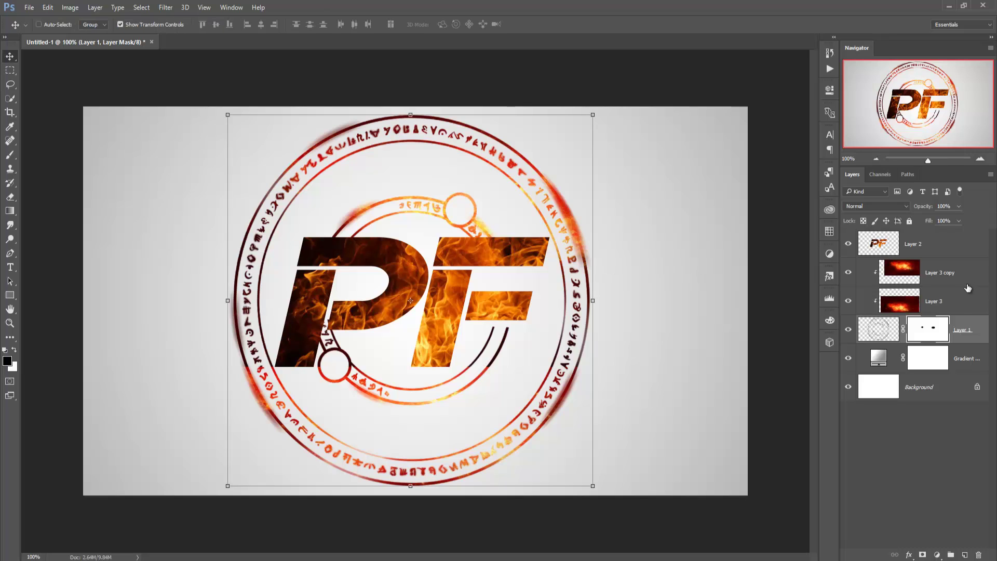
left_click(940, 275)
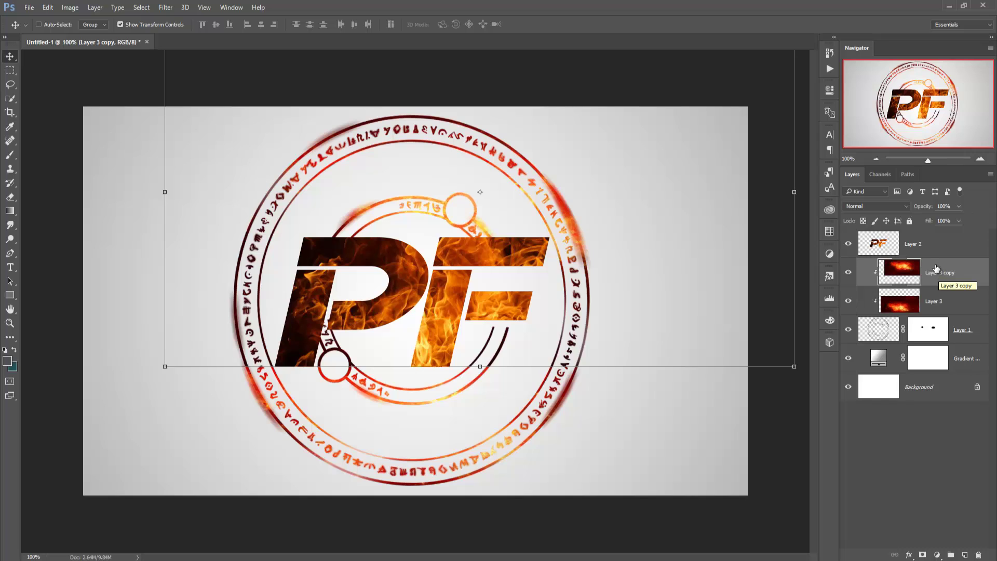
left_click(934, 252)
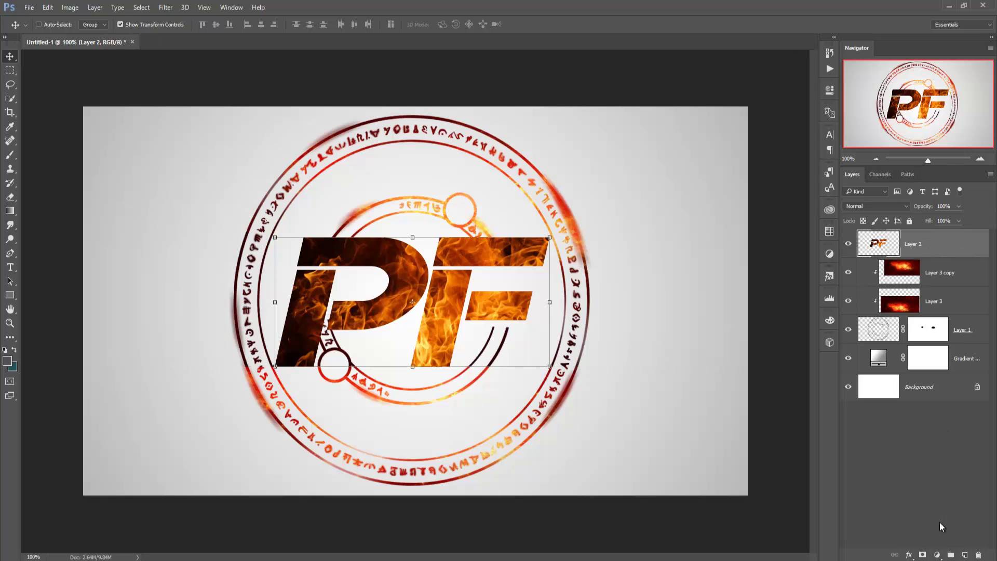
left_click(943, 273)
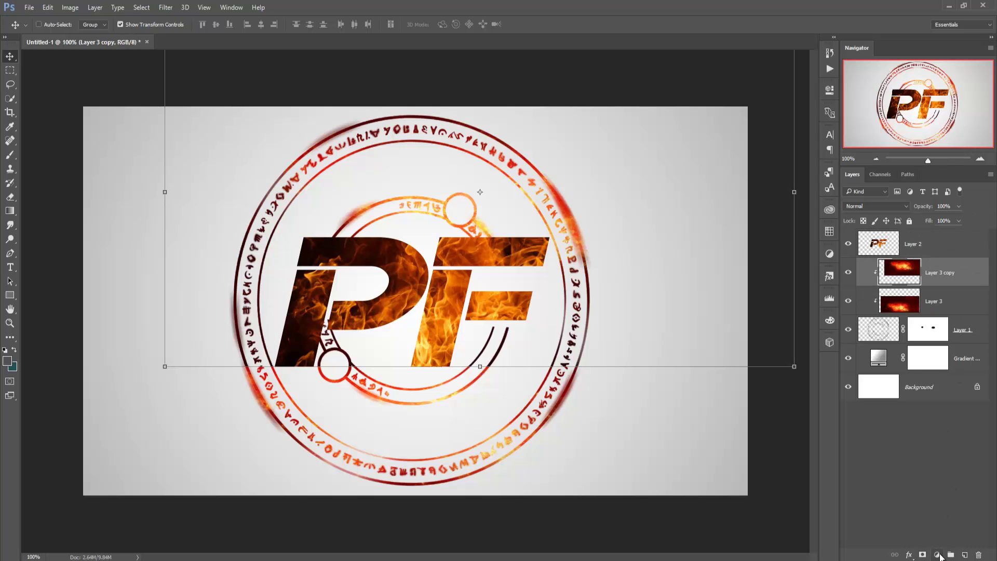
left_click(937, 555)
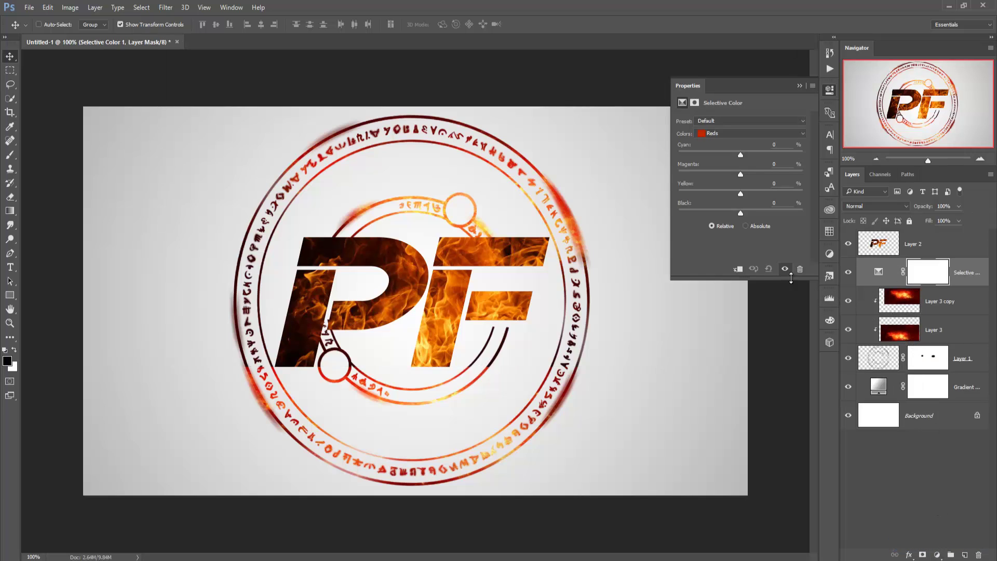
left_click(738, 269)
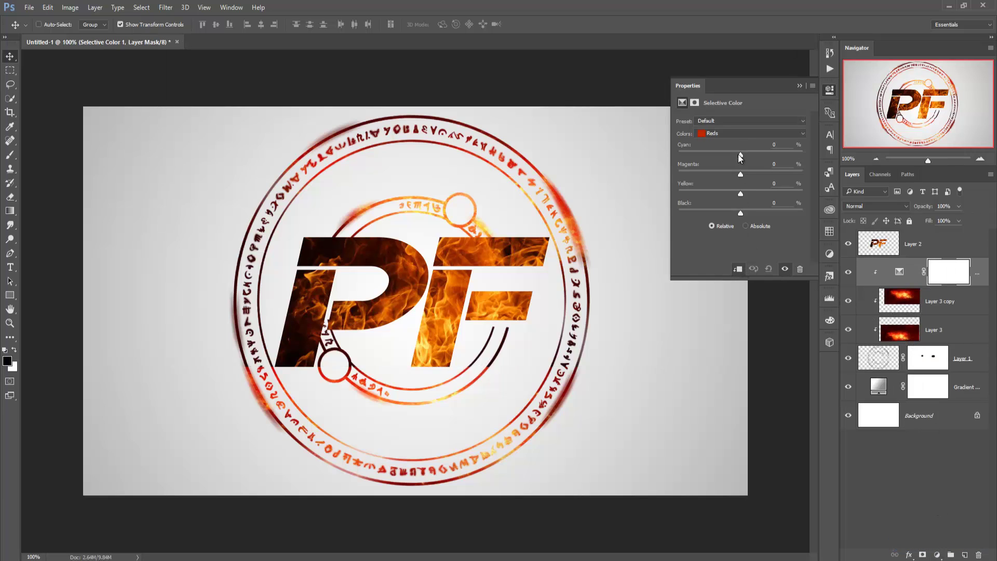
mouse_move(740, 156)
left_mouse_down()
mouse_move(670, 160)
mouse_move(784, 175)
mouse_move(710, 175)
mouse_move(727, 176)
left_mouse_up()
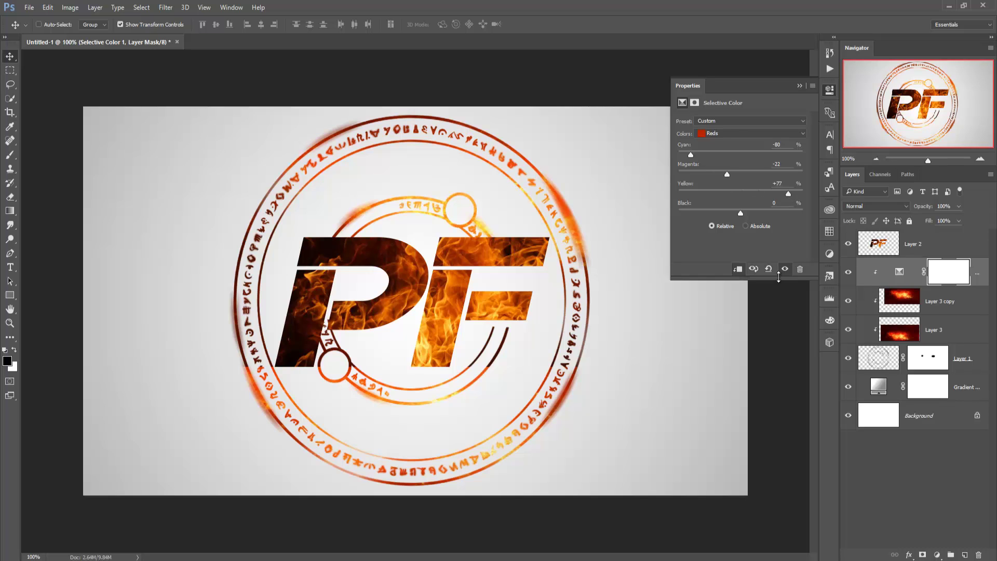
left_click(800, 85)
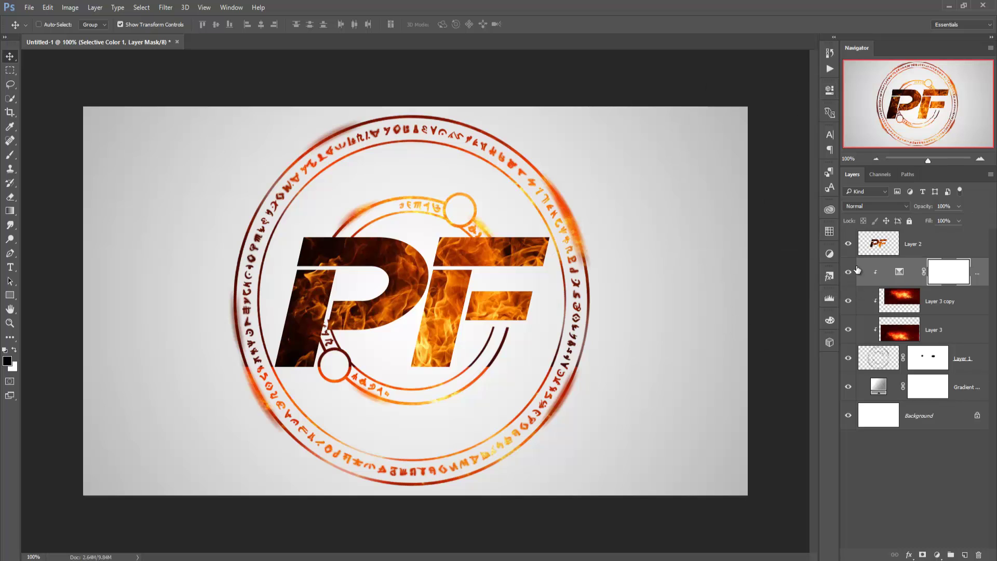
left_click(907, 244)
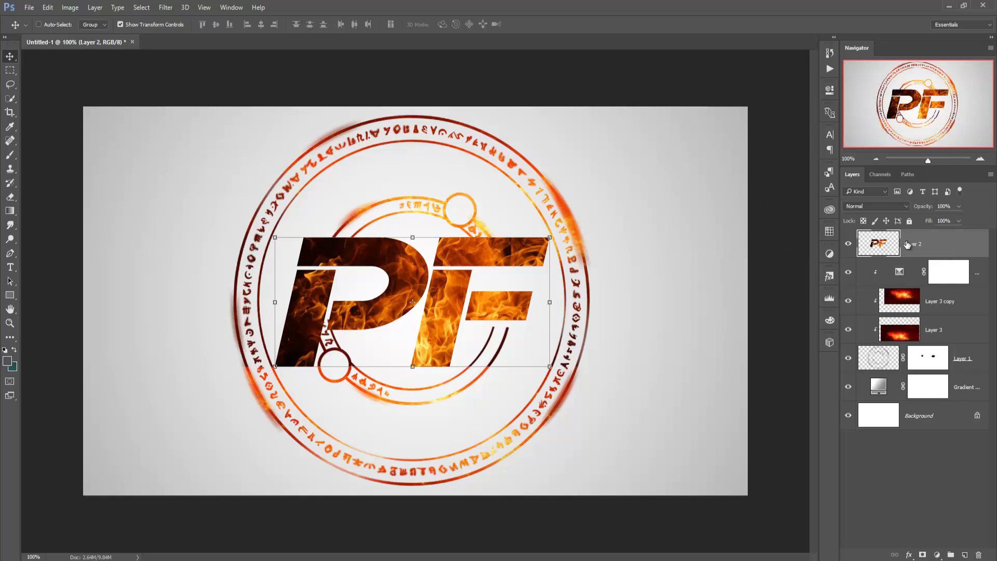
Add a drop shadow to the PF monogram with opacity lowered to about 21%.
left_click(909, 555)
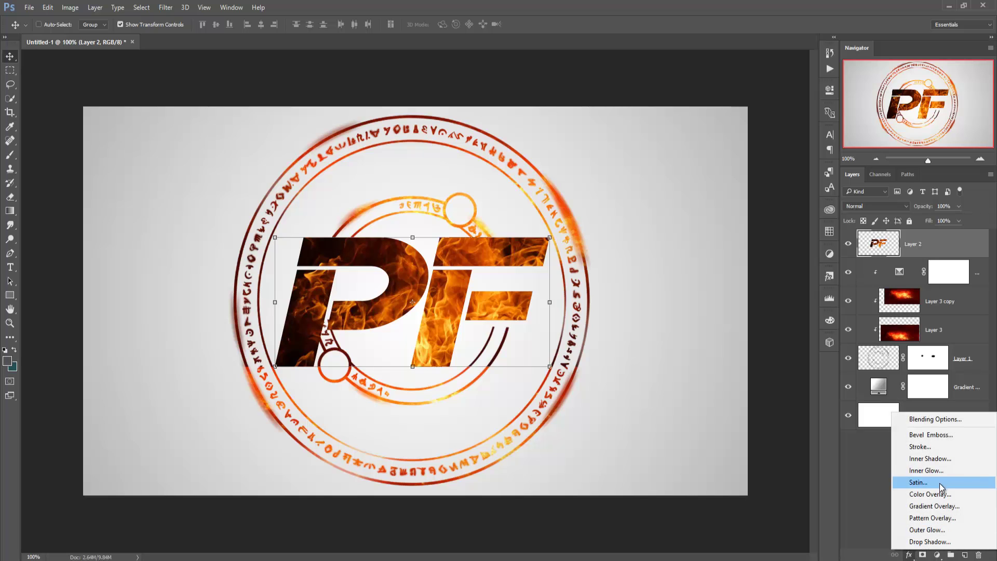
left_click(929, 541)
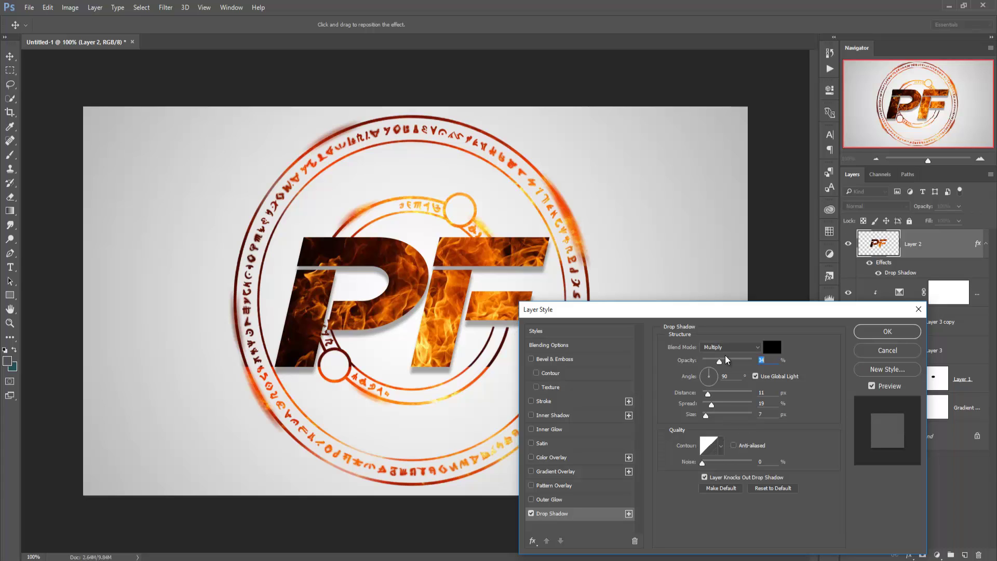
left_click_drag(719, 362, 713, 362)
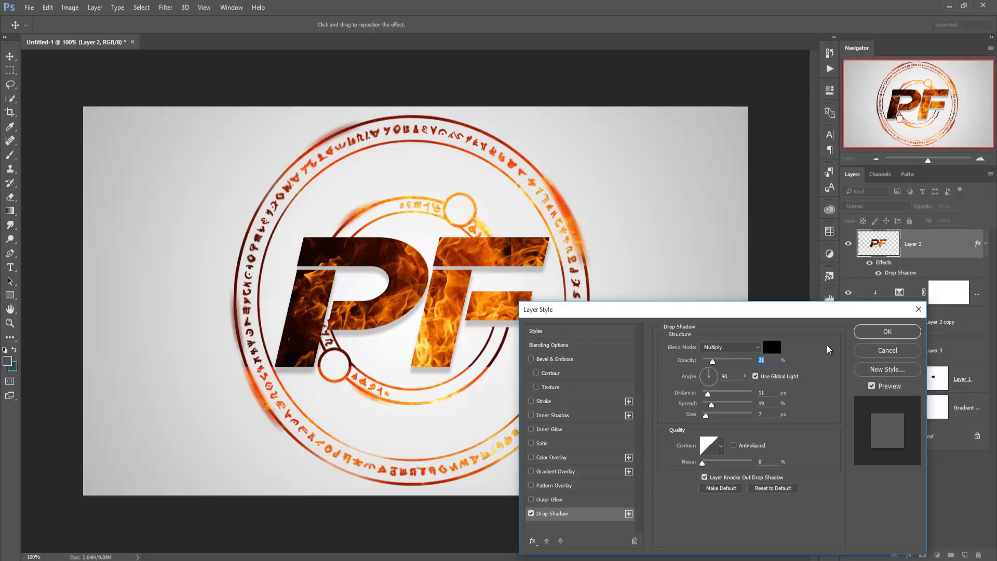
left_click(861, 333)
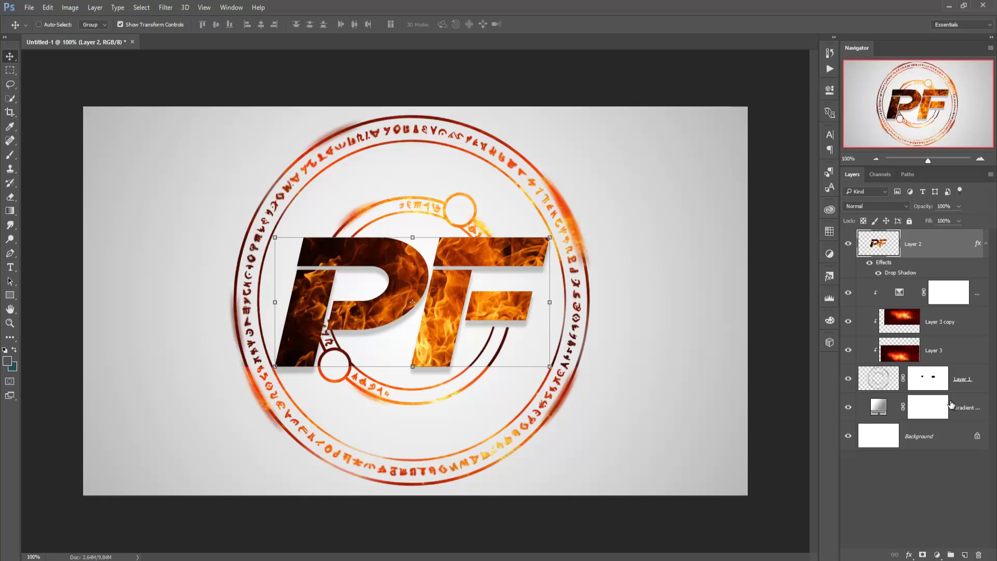
Merge Selective Color 1 down through Layer 1 into one ring layer.
left_click(942, 322)
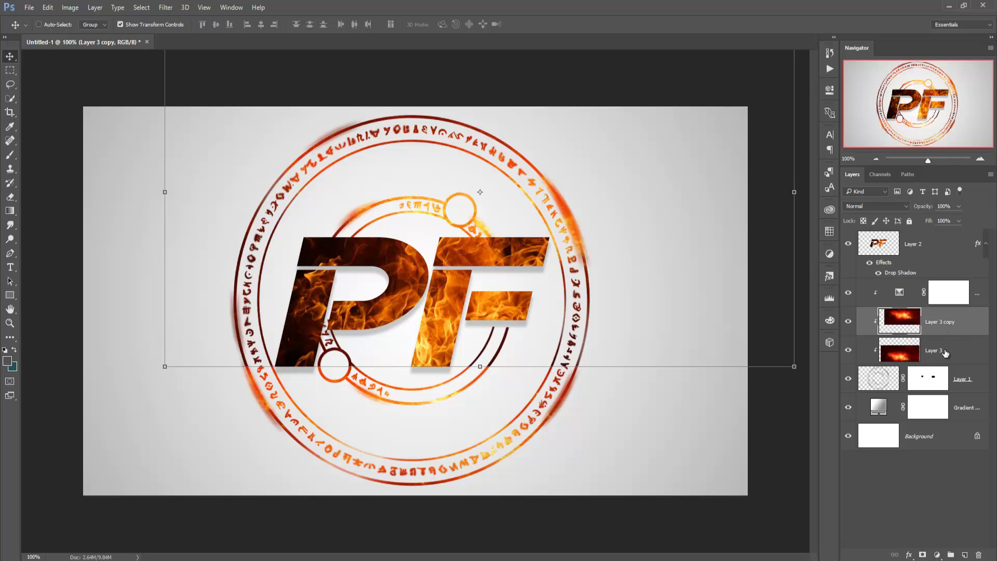
left_click(981, 297)
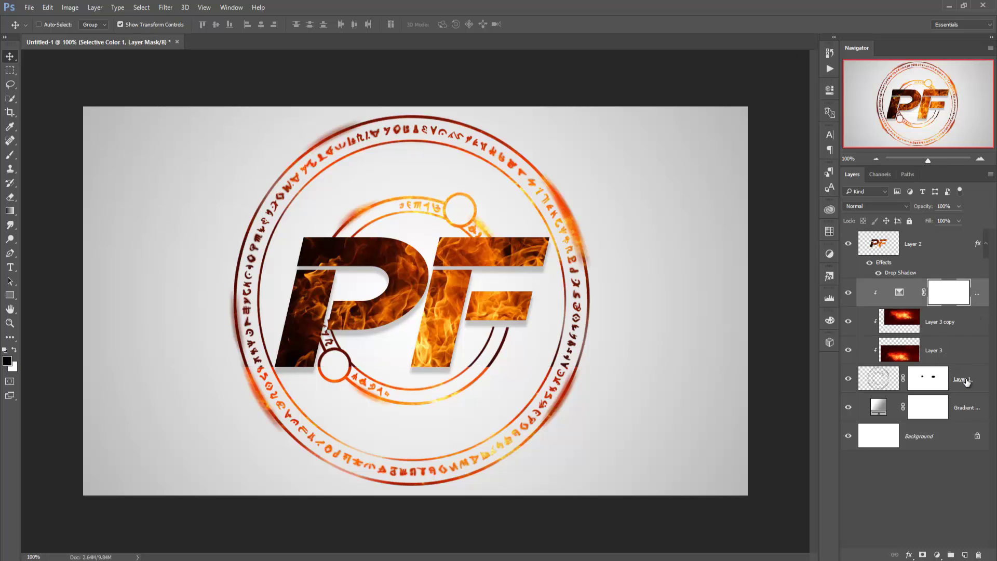
left_click(965, 380, "shift")
right_click(969, 295)
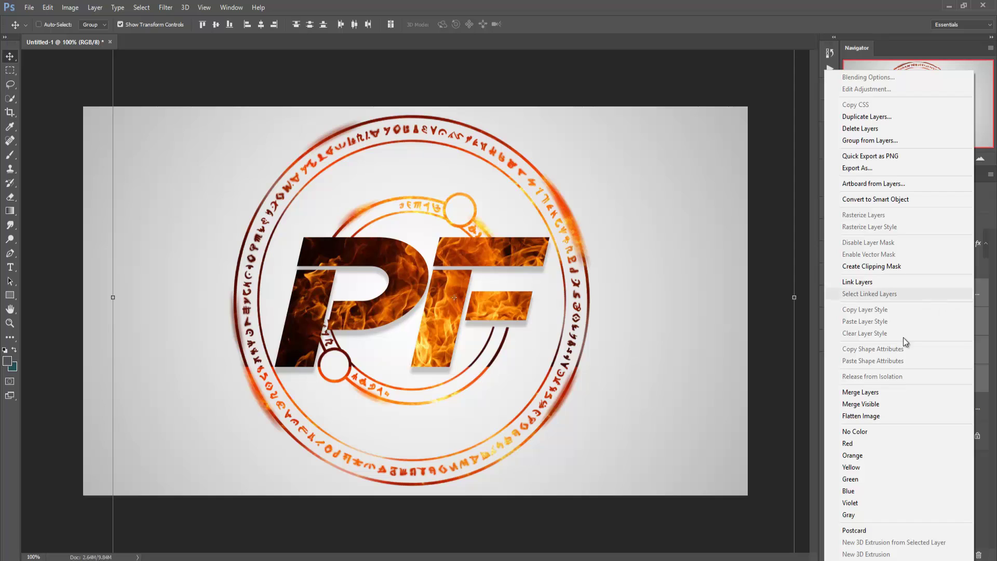
left_click(895, 392)
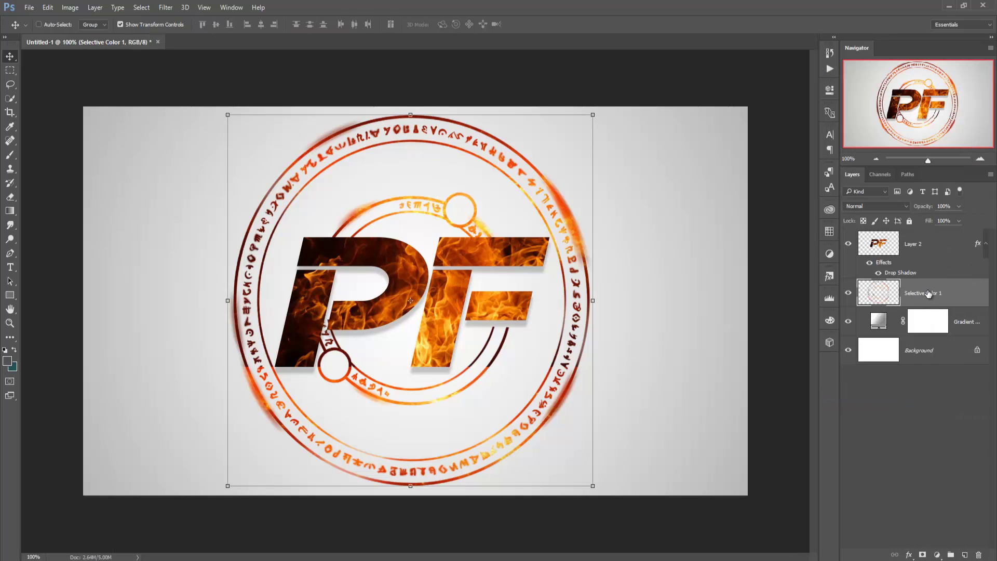
Give the merged ring a faint drop shadow at about 11% opacity.
left_click(909, 555)
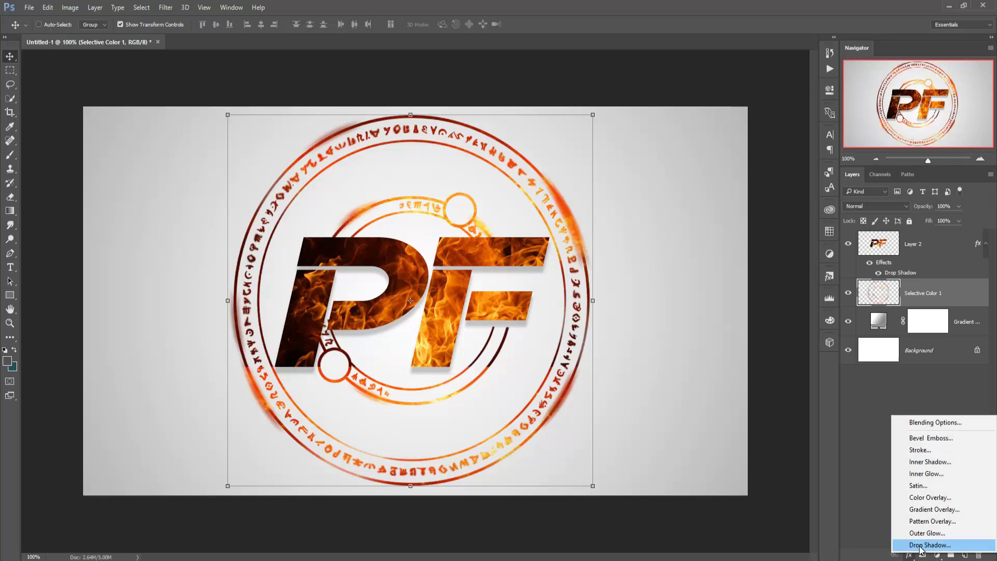
left_click(921, 545)
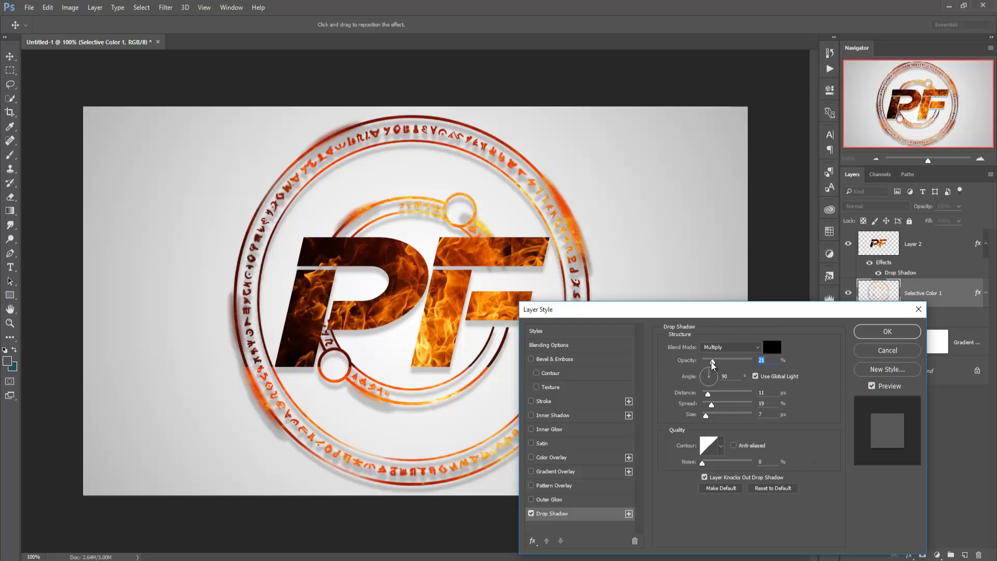
left_click_drag(712, 362, 708, 365)
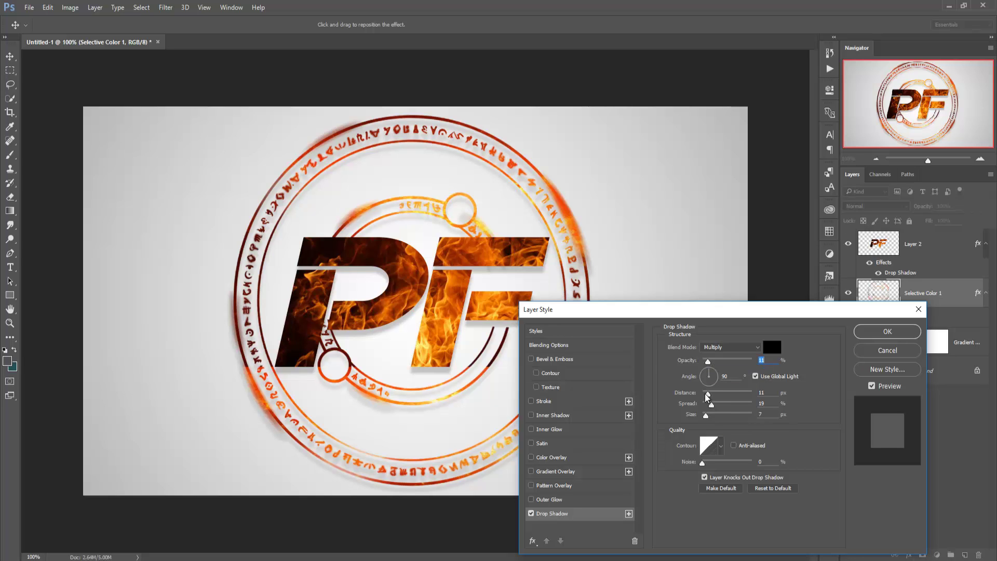
left_click(889, 338)
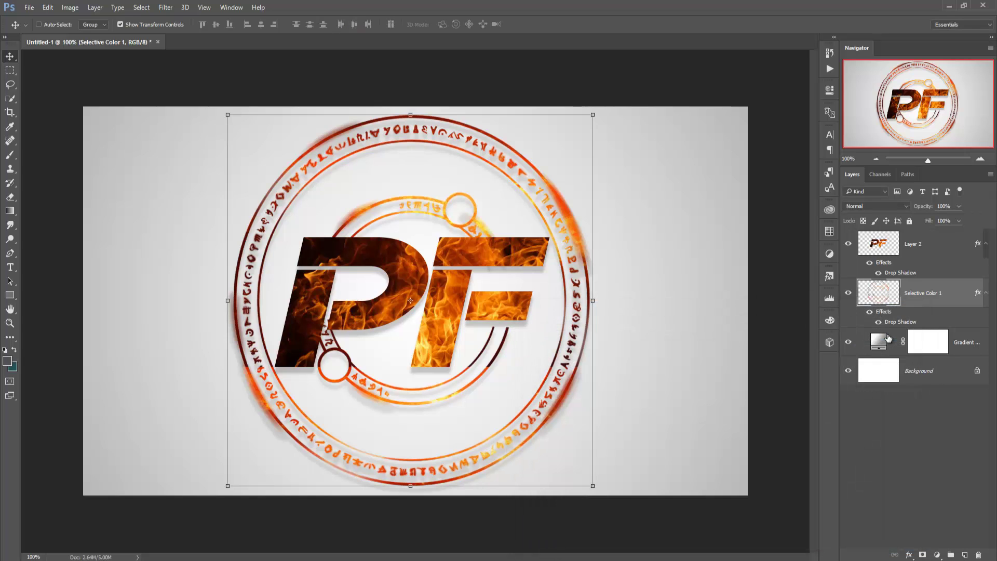